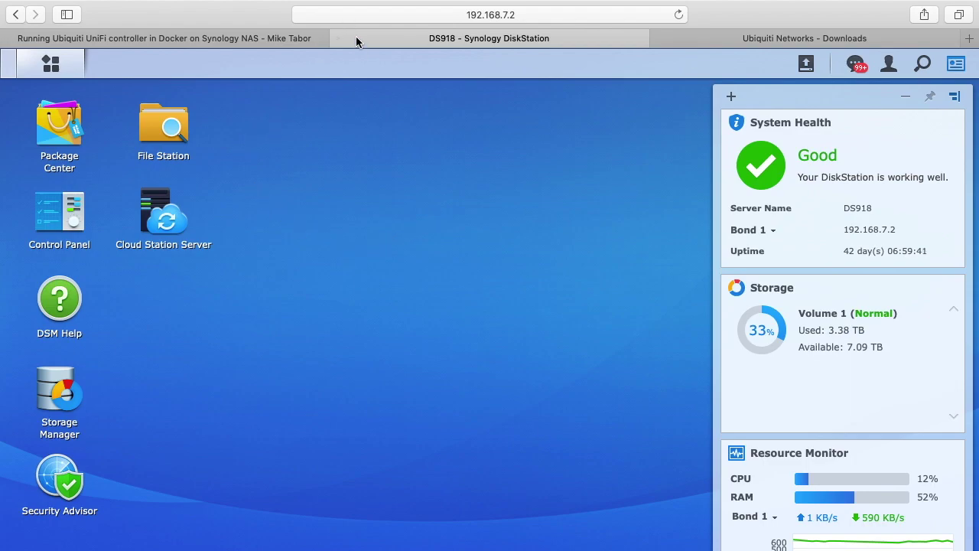
Glance at the UniFi Docker article tab, then return to the DS918 DiskStation desktop.
left_click(210, 37)
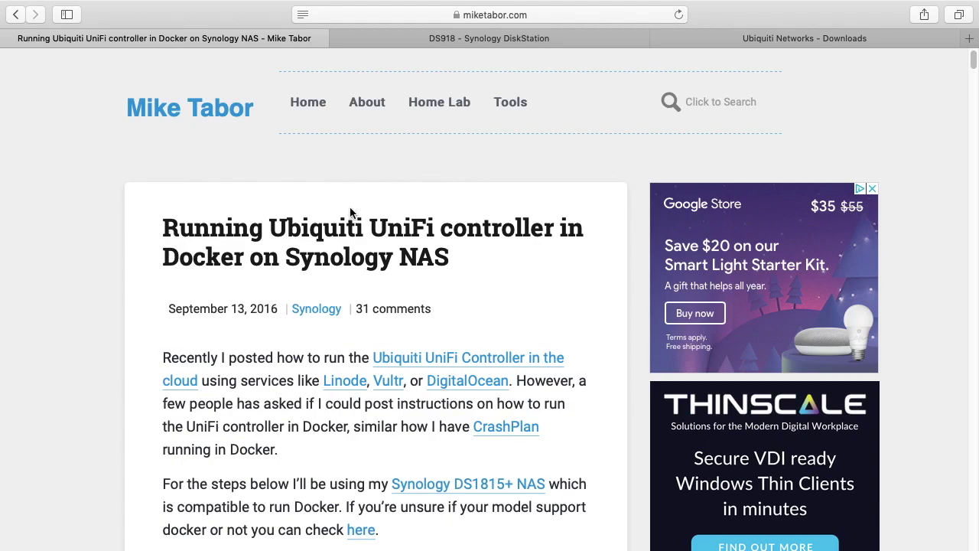
left_click(425, 39)
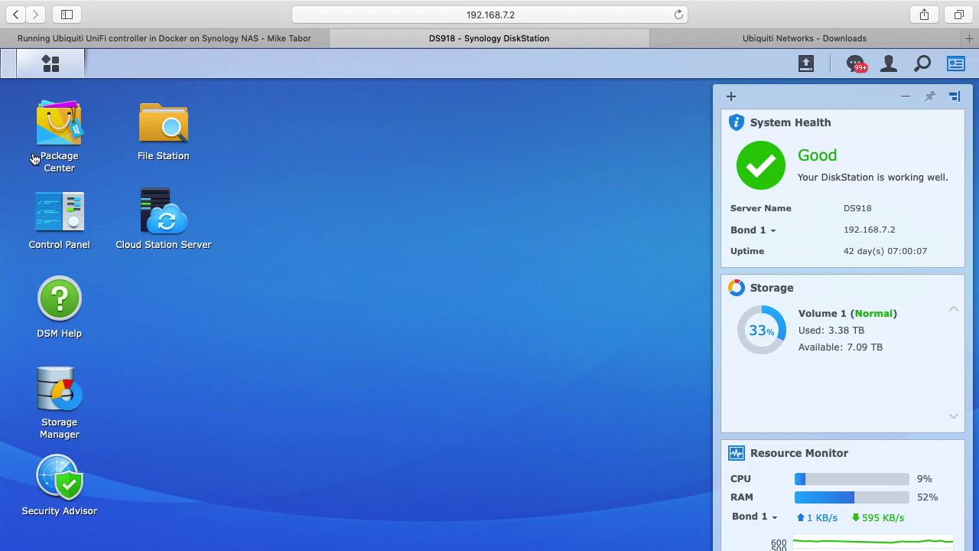
Open Package Center maximized, search for 'docker' and install the Docker package.
left_click(61, 139)
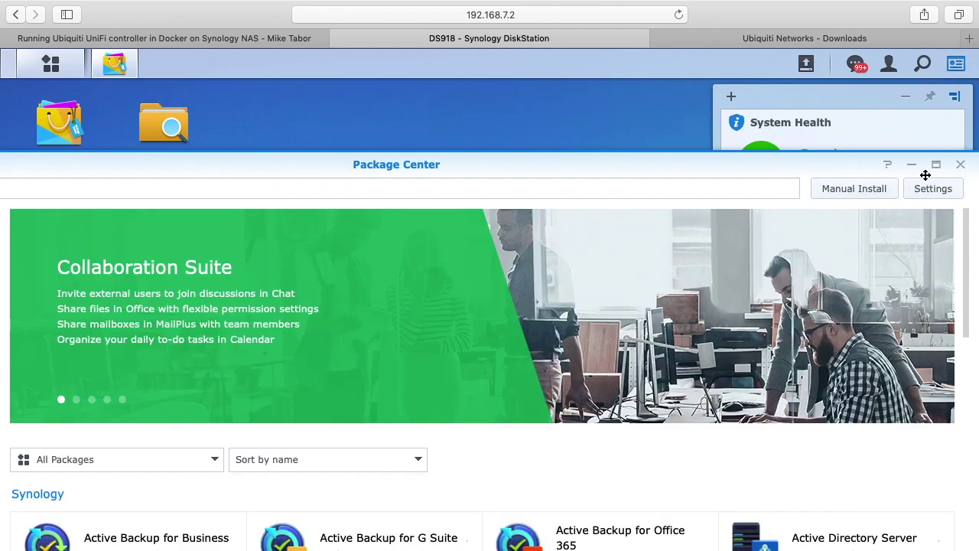
left_click(935, 163)
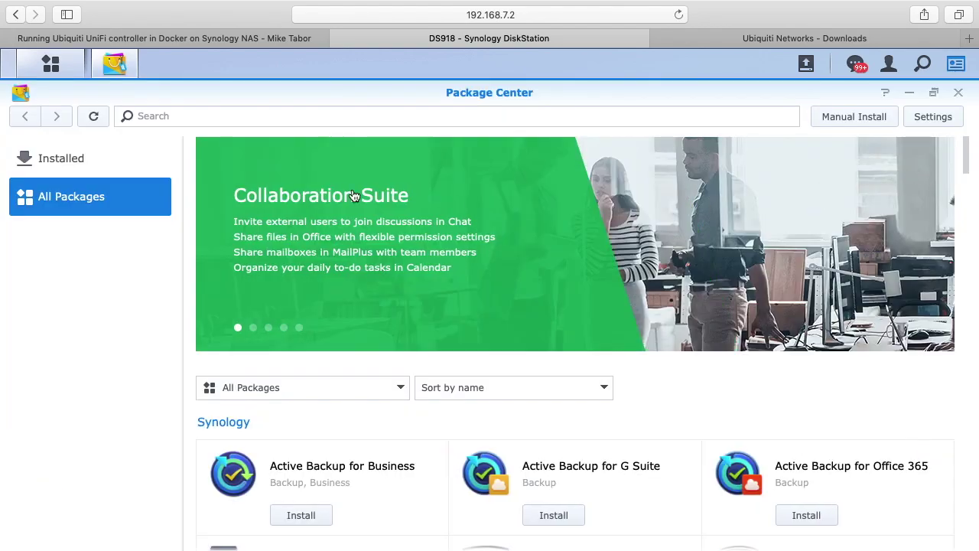
left_click(162, 116)
type("do")
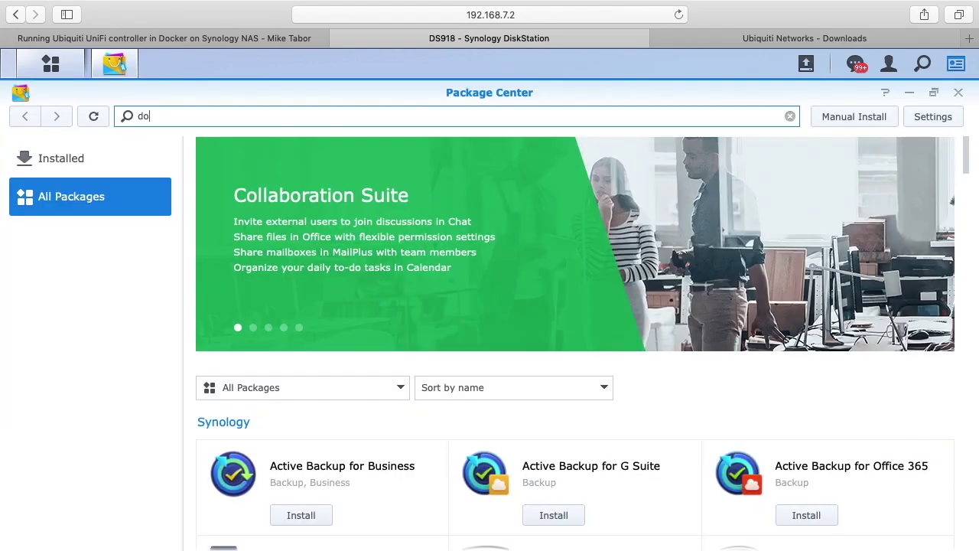
type("kce")
key("BackSpace")
key("BackSpace")
key("BackSpace")
type("cker")
key("Return")
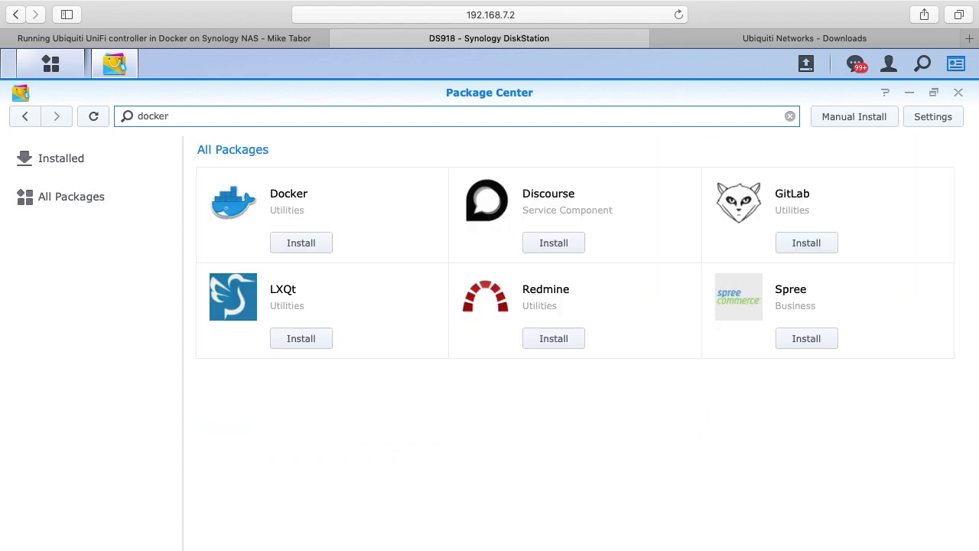
left_click(305, 242)
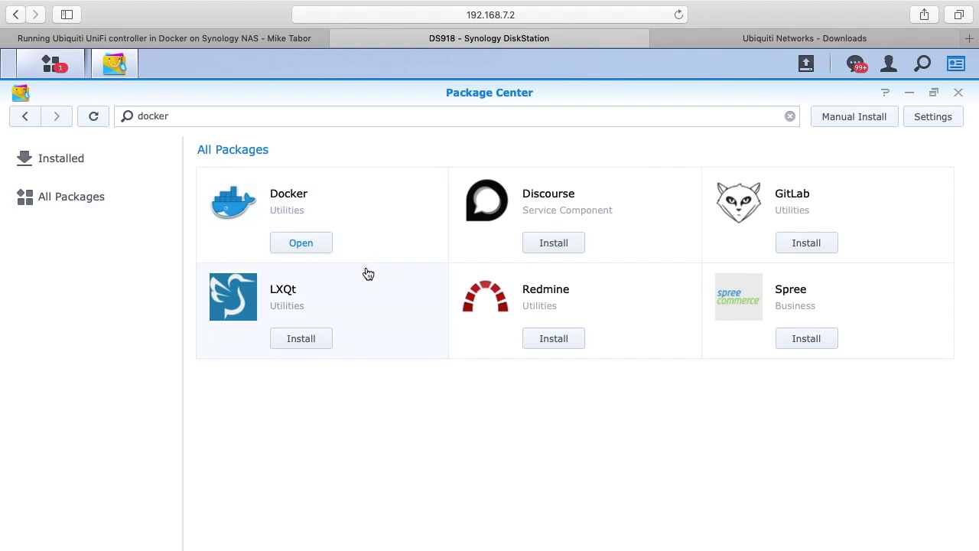
Launch Docker and dismiss its welcome tips with 'Don't show this again' ticked.
left_click(291, 243)
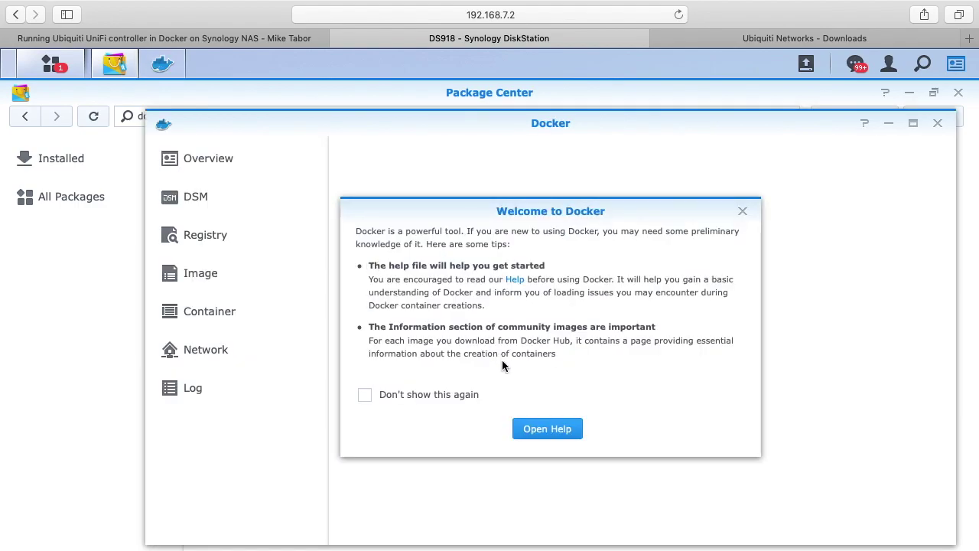
left_click(466, 395)
left_click(742, 212)
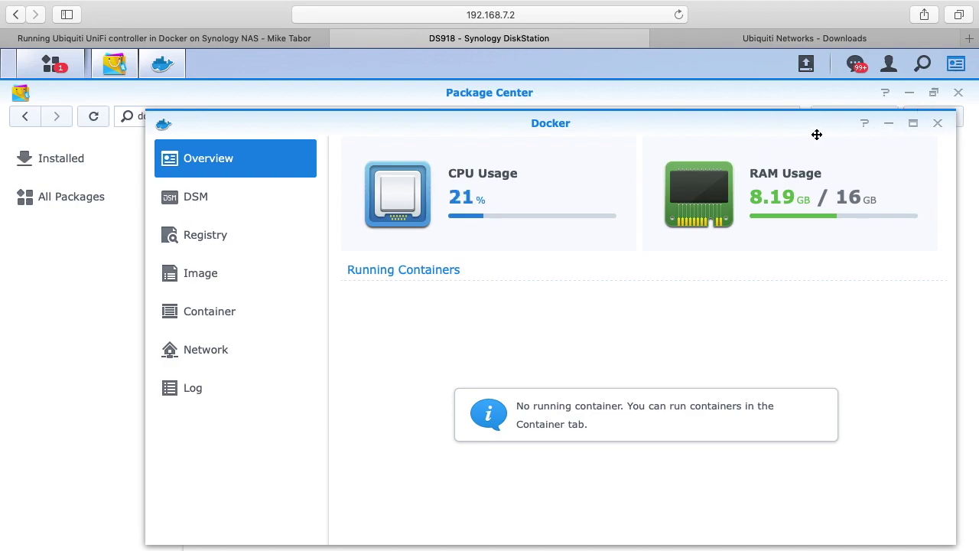
Minimize Docker, close Package Center, and return to the UniFi Docker article tab.
left_click(888, 123)
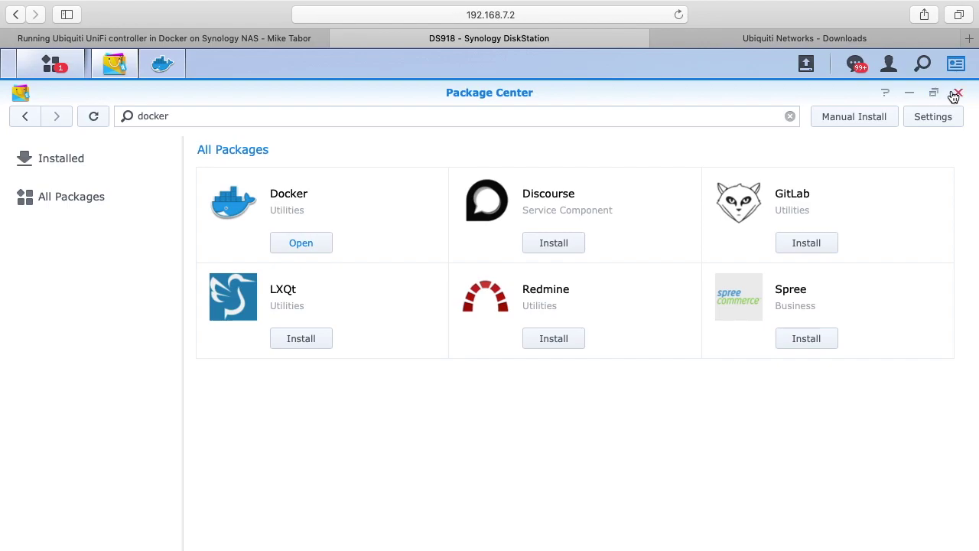
left_click(956, 94)
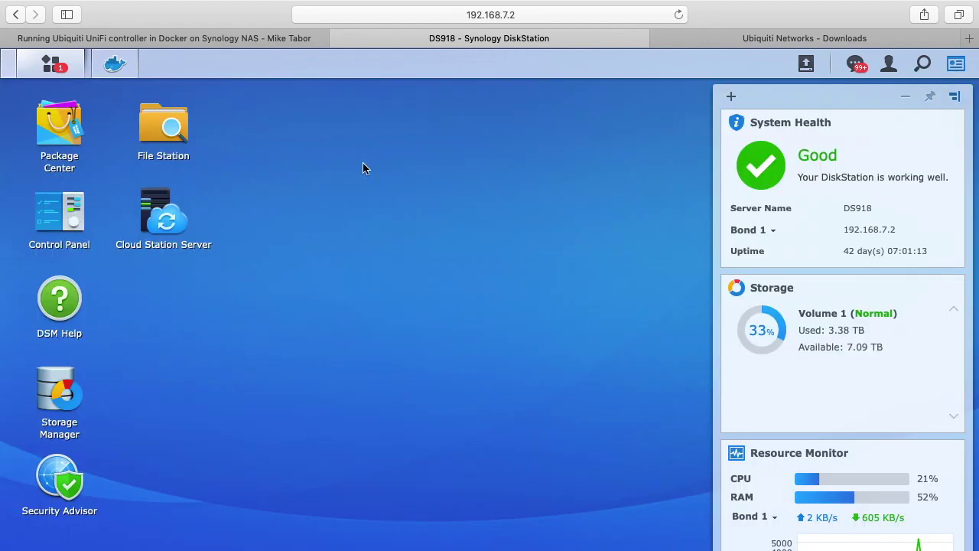
left_click(241, 38)
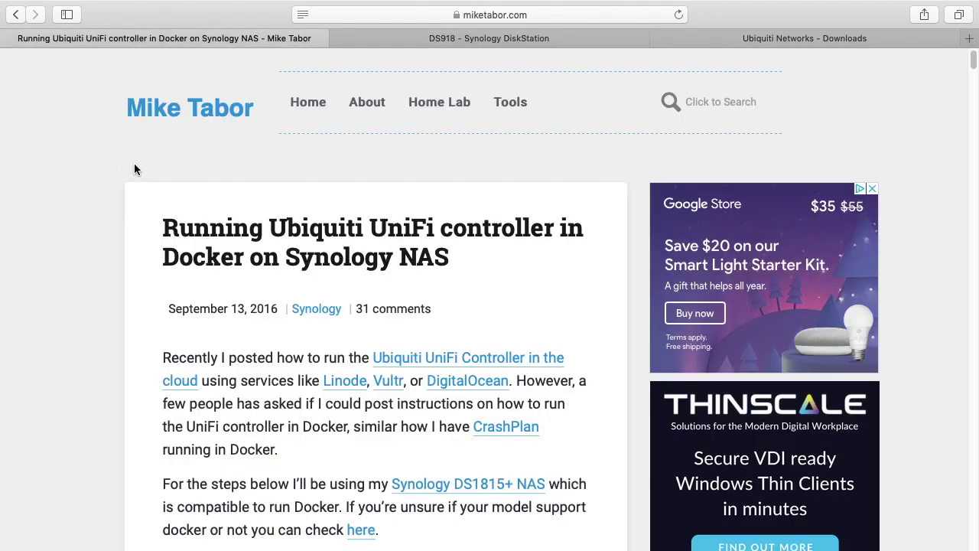
mouse_move(64, 5)
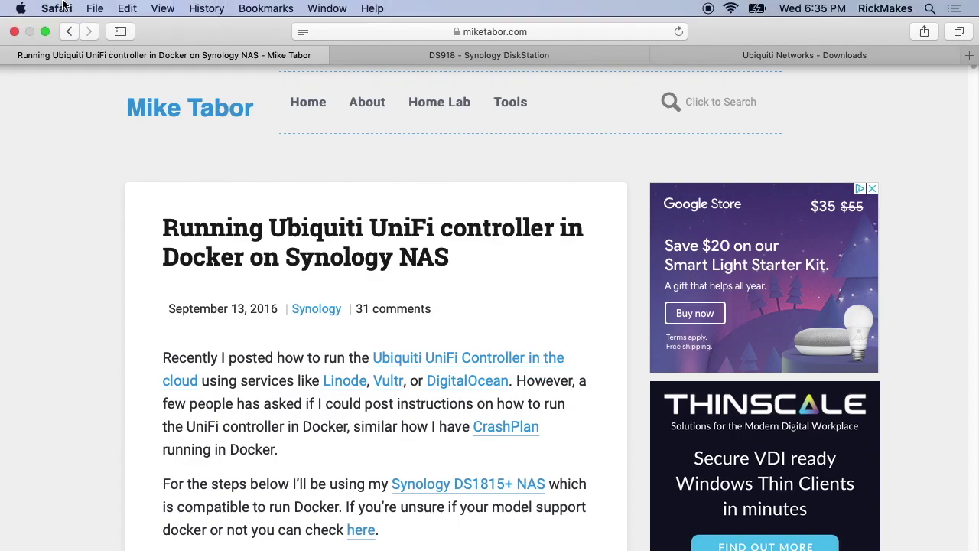
Take Safari out of full screen, narrow its window, and launch Terminal via Spotlight.
left_click(45, 32)
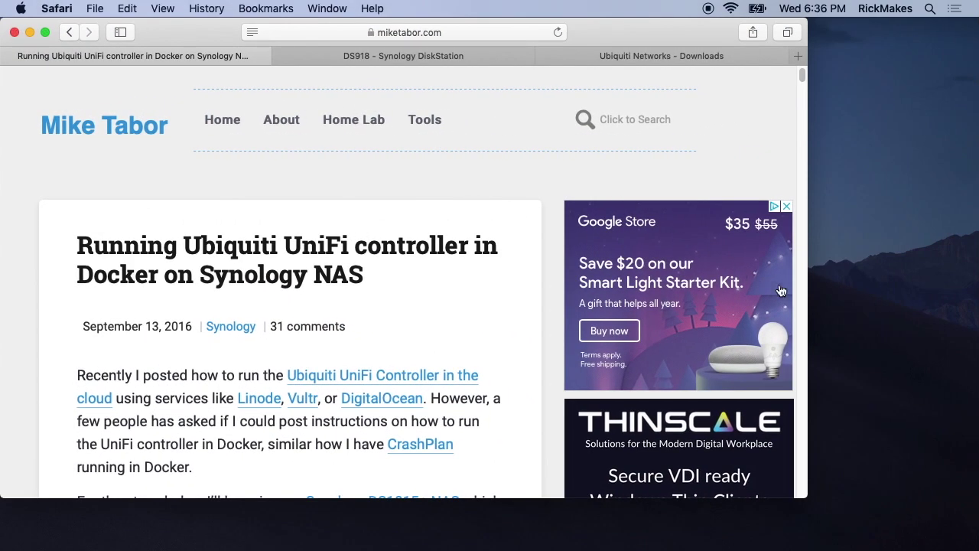
mouse_move(808, 291)
left_mouse_down()
mouse_move(782, 306)
mouse_move(815, 301)
mouse_move(656, 337)
mouse_move(474, 339)
left_mouse_up()
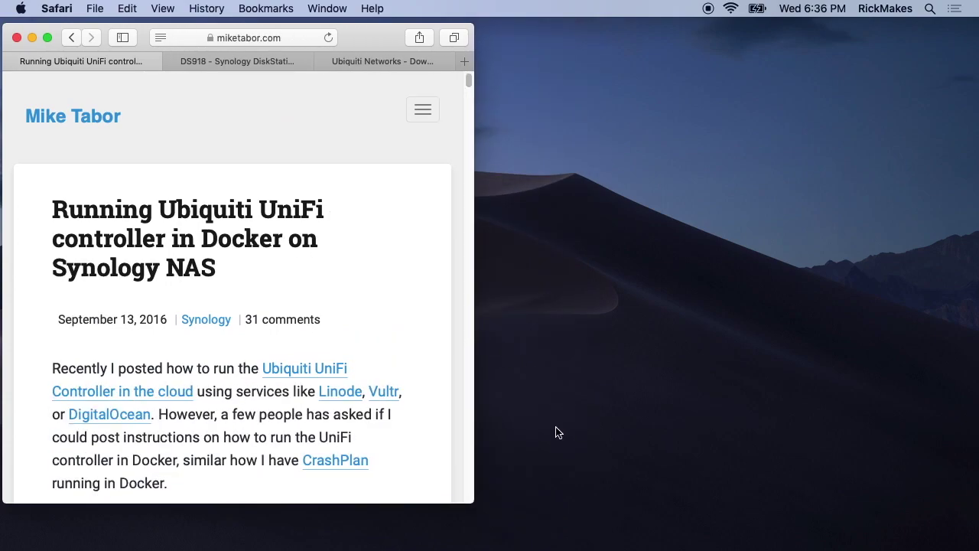
key("super+space")
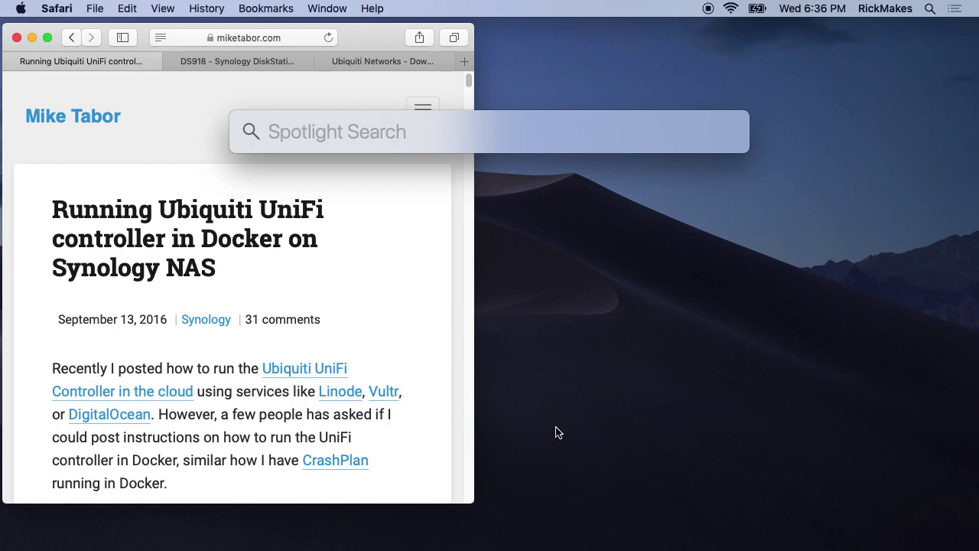
type("terminal")
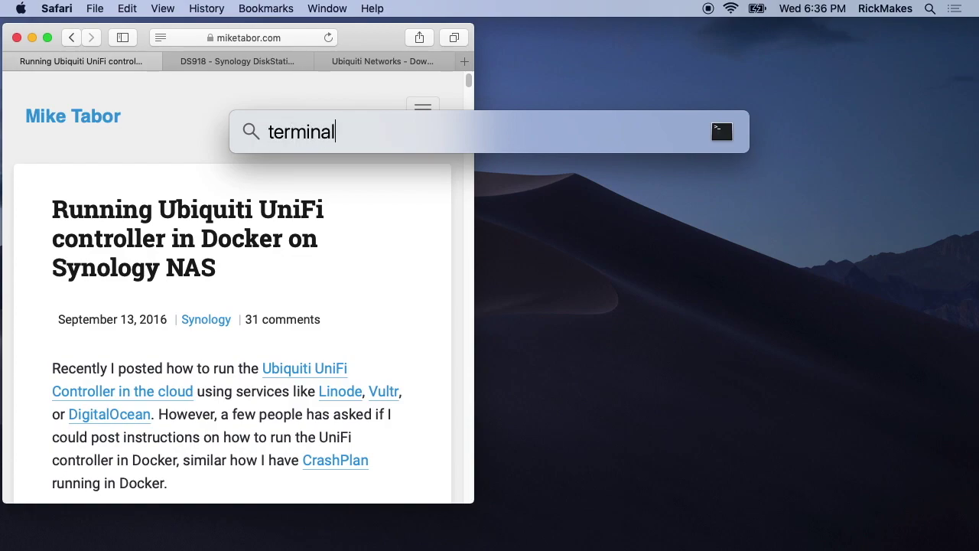
key("Return")
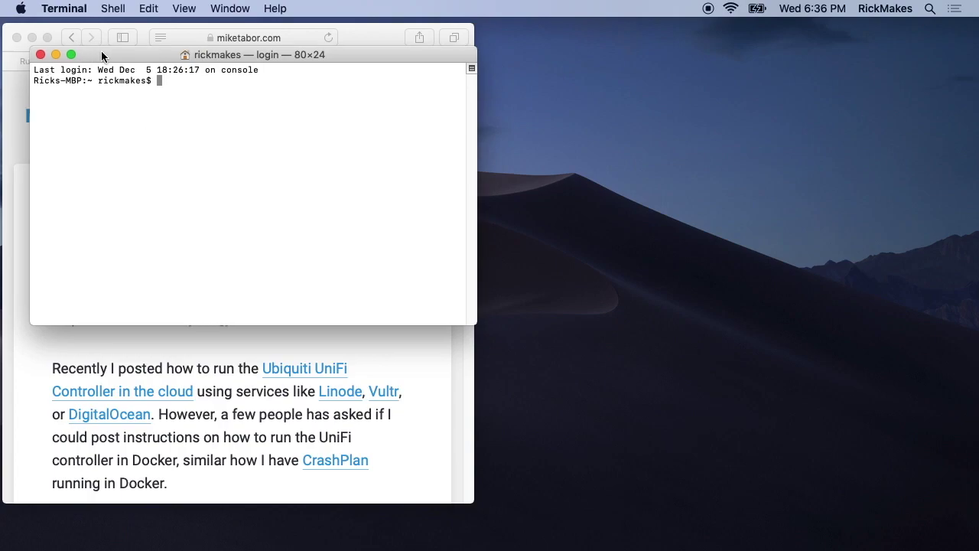
mouse_move(103, 56)
left_mouse_down()
mouse_move(554, 27)
mouse_move(550, 35)
left_mouse_up()
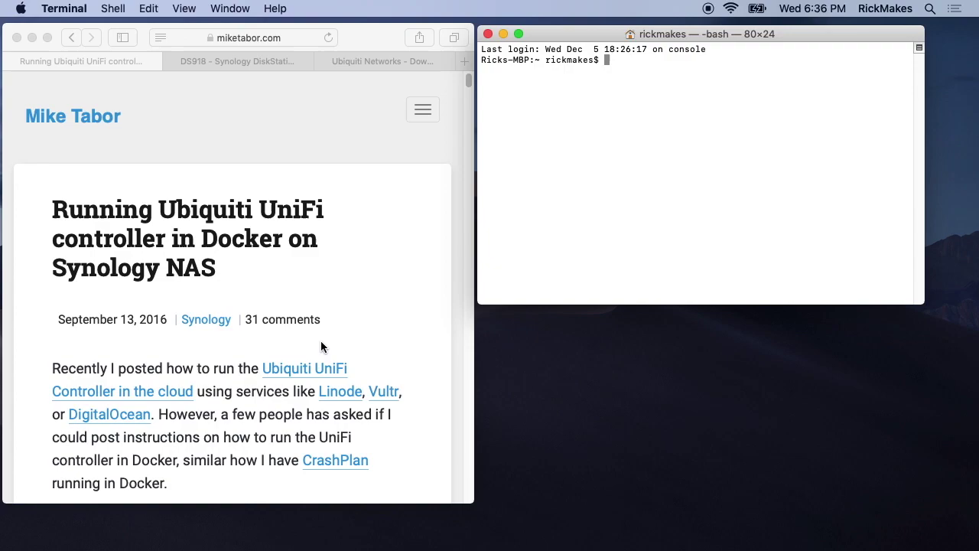
scroll(325, 329, "down", 5)
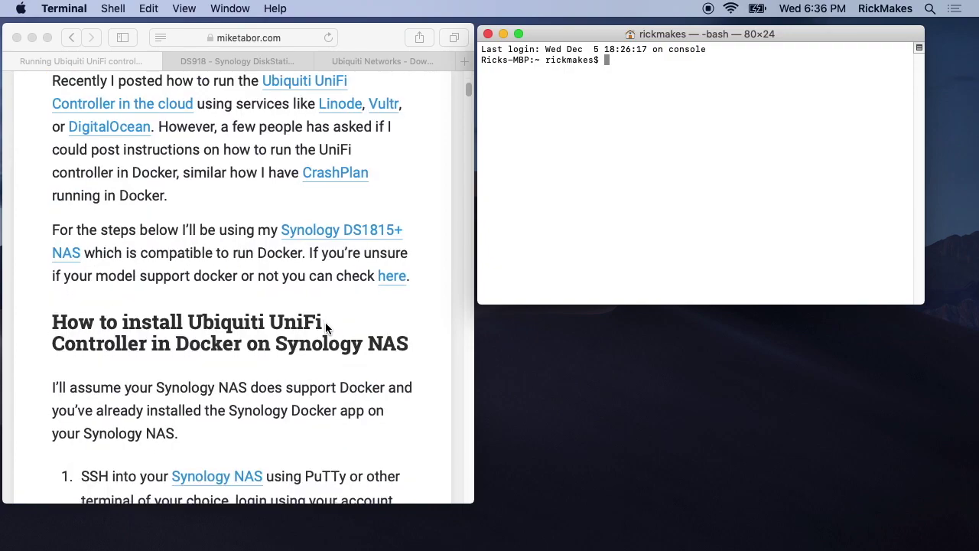
scroll(325, 323, "up", 1)
scroll(306, 328, "down", 1)
scroll(304, 323, "down", 5)
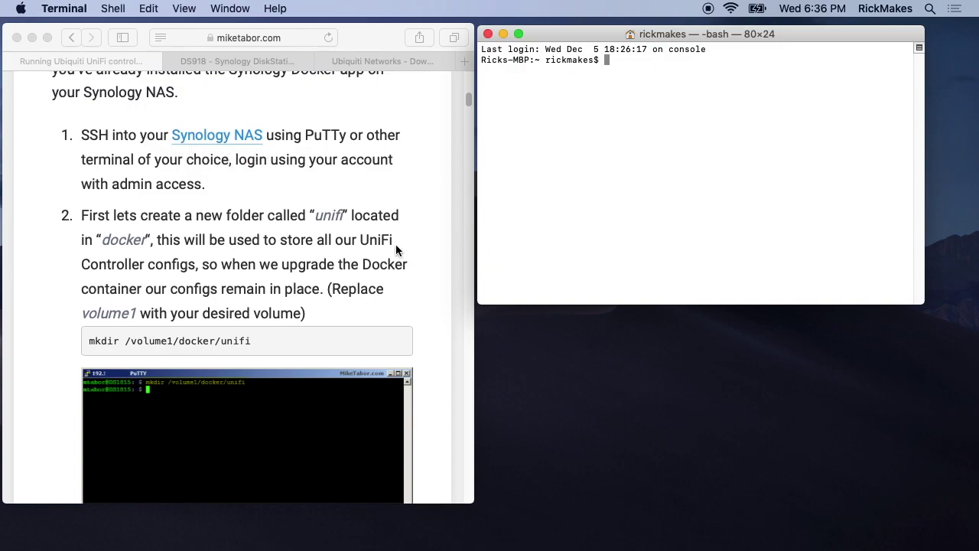
type("ssh ")
type("rick@")
type("192.16")
type("8.7.2")
left_click(234, 60)
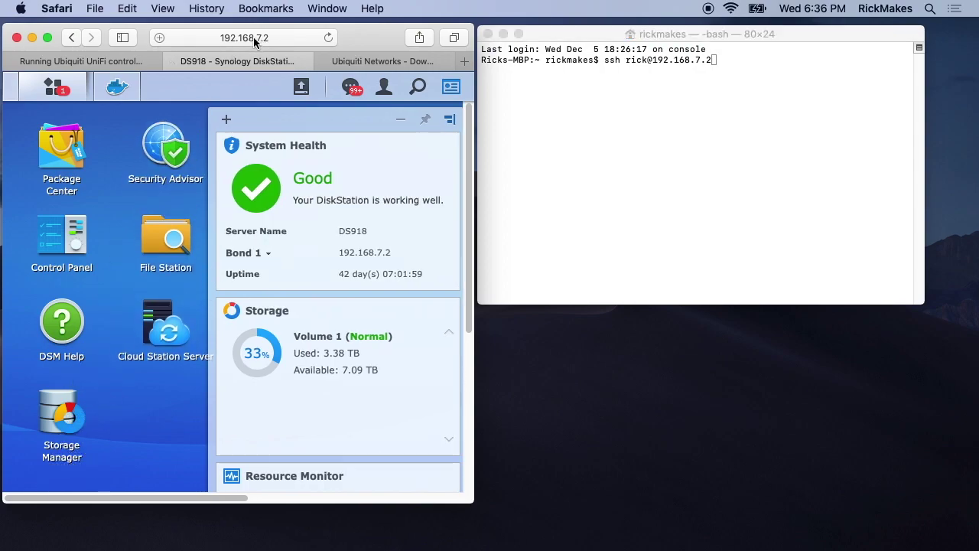
Run the ssh command, accept the NAS host key with 'yes', and log in with the password.
left_click(120, 61)
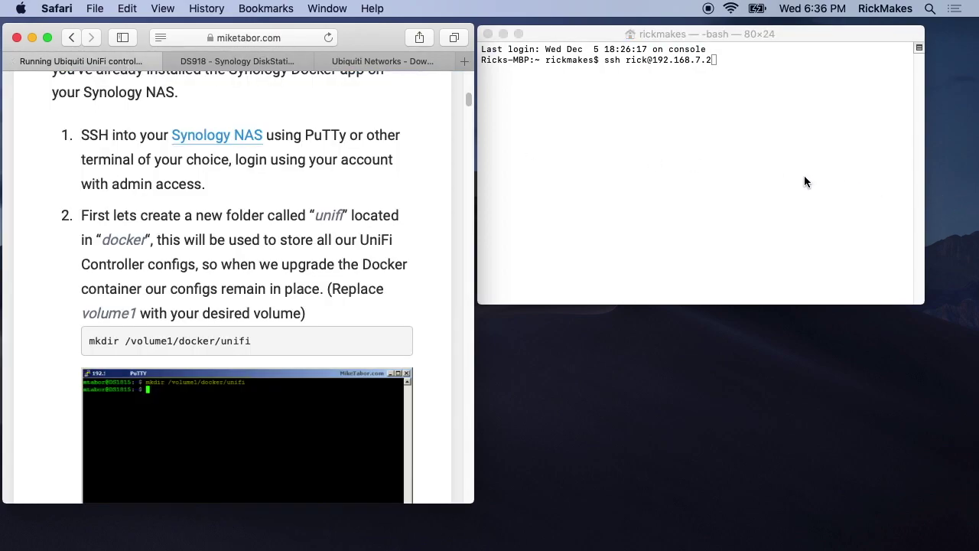
left_click(760, 183)
key("Return")
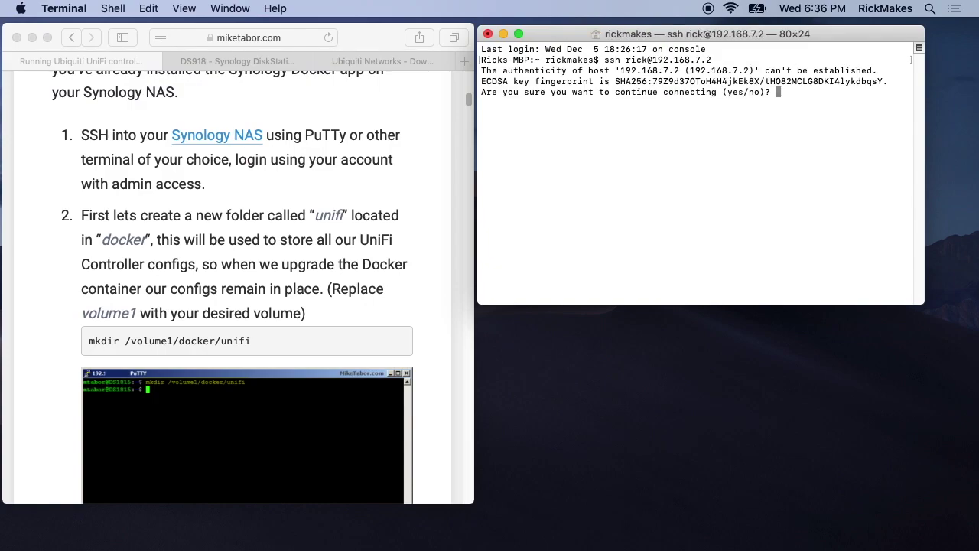
type("yes")
key("Return")
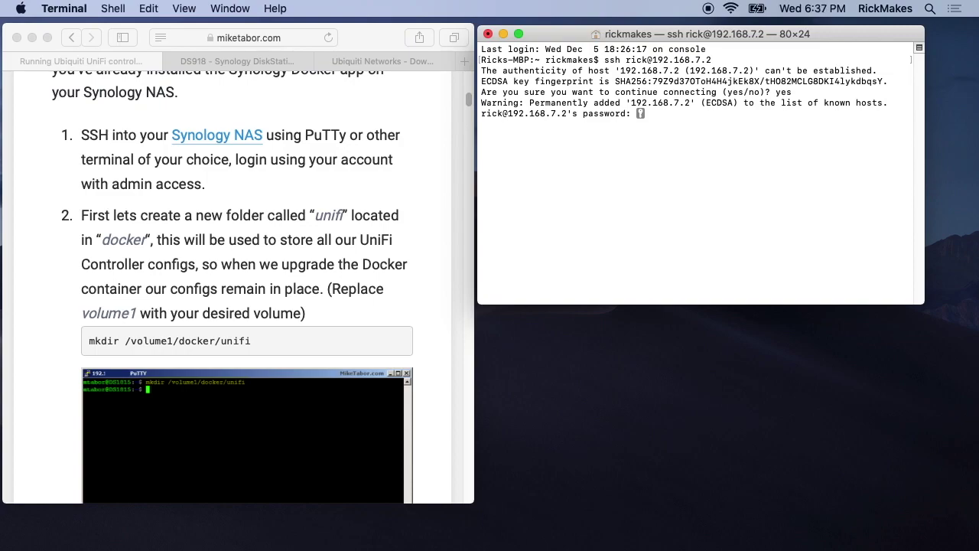
key("Return")
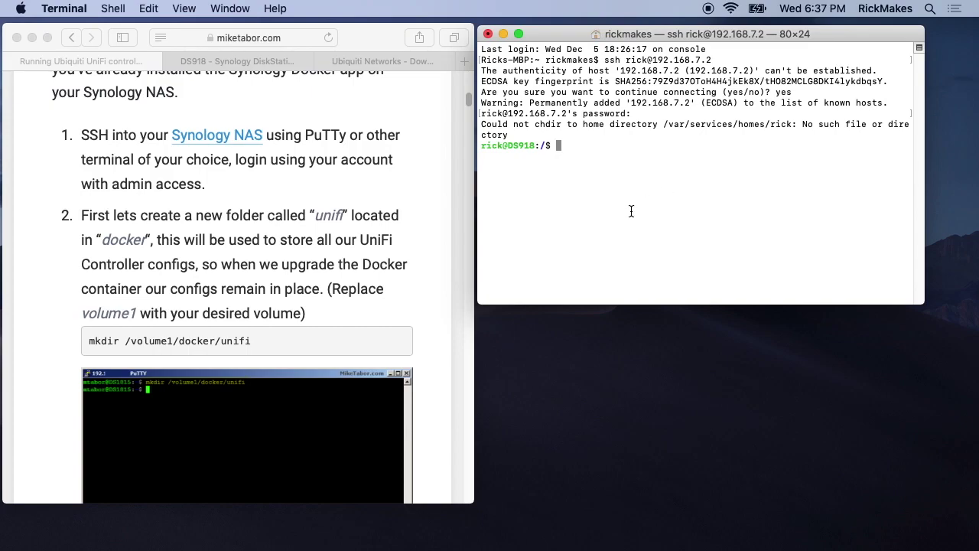
Check the current directory and its contents on the NAS with pwd and ls.
scroll(310, 260, "down", 1)
scroll(310, 260, "down", 1)
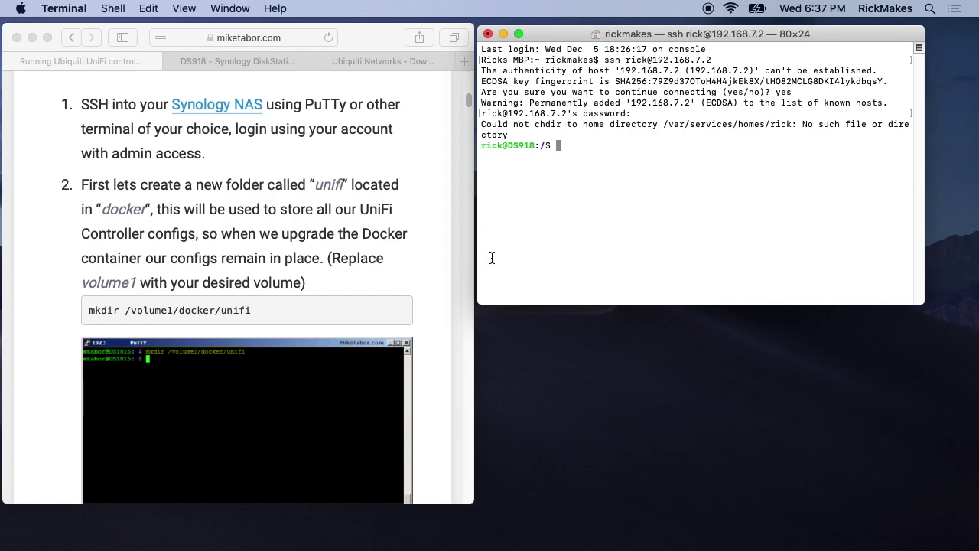
type("pwd")
key("Return")
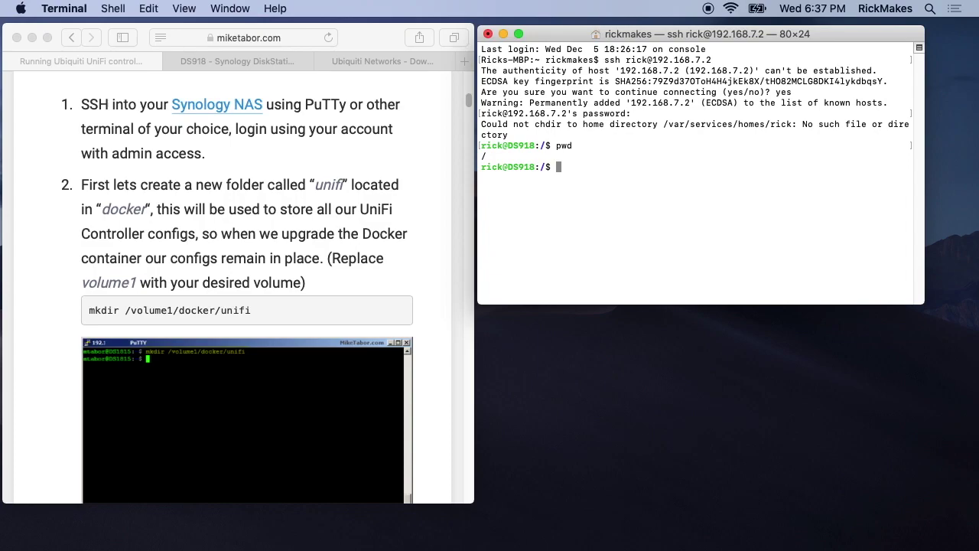
type("ls")
key("Return")
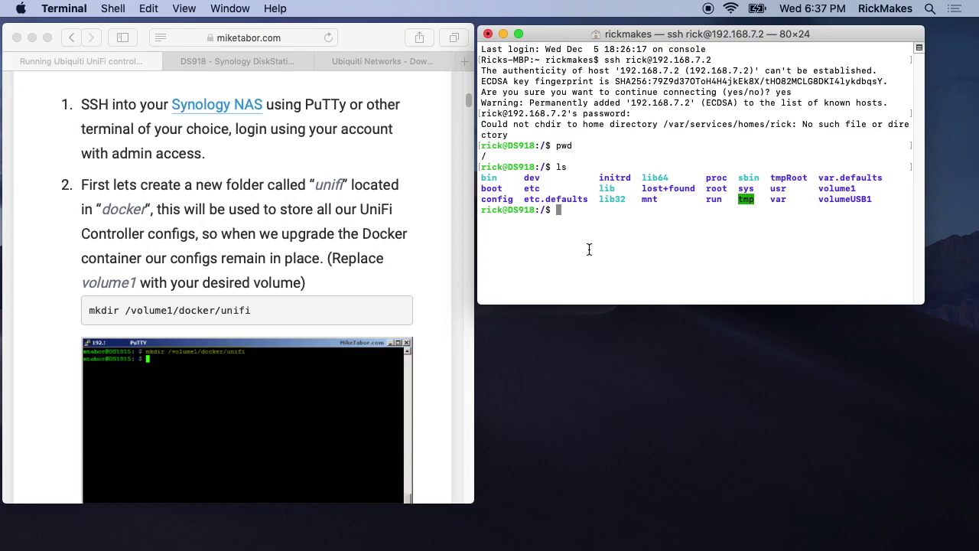
Create the folder /volume1/docker/unifi with mkdir.
type("mkdir")
type(" /volume1")
type("/d")
type("ocker/")
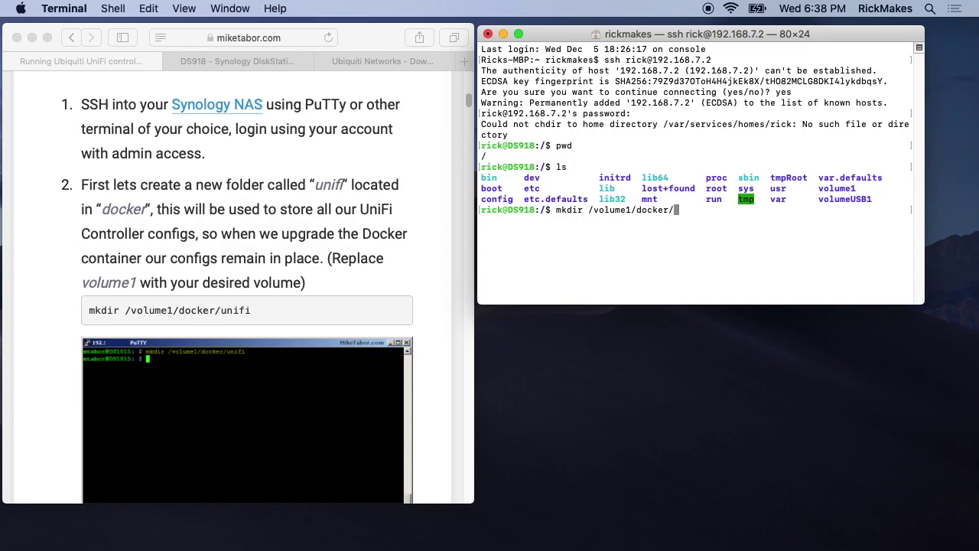
type("un")
type("i")
type("f")
key("BackSpace")
key("BackSpace")
key("BackSpace")
key("BackSpace")
key("BackSpace")
key("BackSpace")
key("BackSpace")
key("BackSpace")
key("BackSpace")
type("d")
key("Tab")
type("unifi")
key("Return")
Scroll to step 3 and select the 'sudo docker pull jacobalberty/unifi:latest' line.
scroll(451, 222, "down", 1)
scroll(370, 221, "down", 5)
scroll(370, 221, "down", 2)
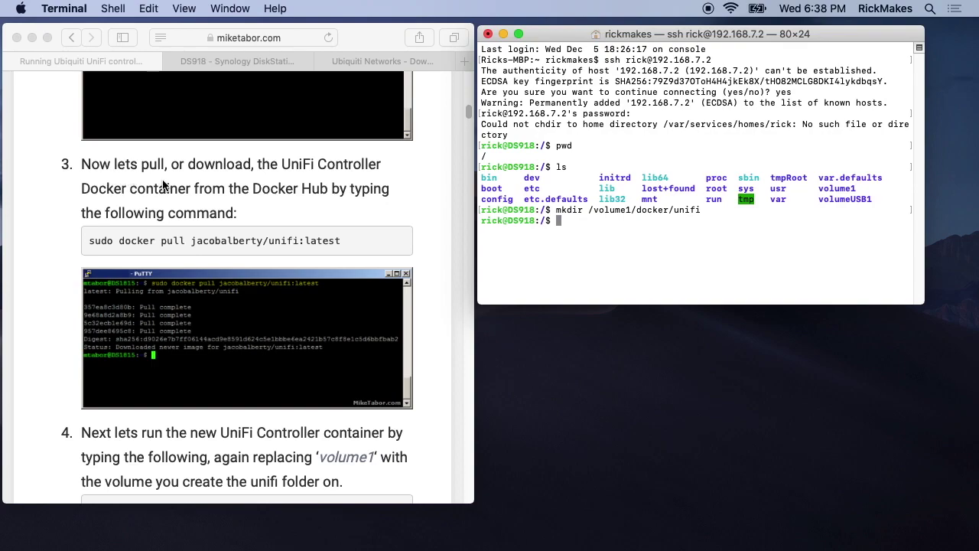
left_click(95, 243)
triple_click(95, 241)
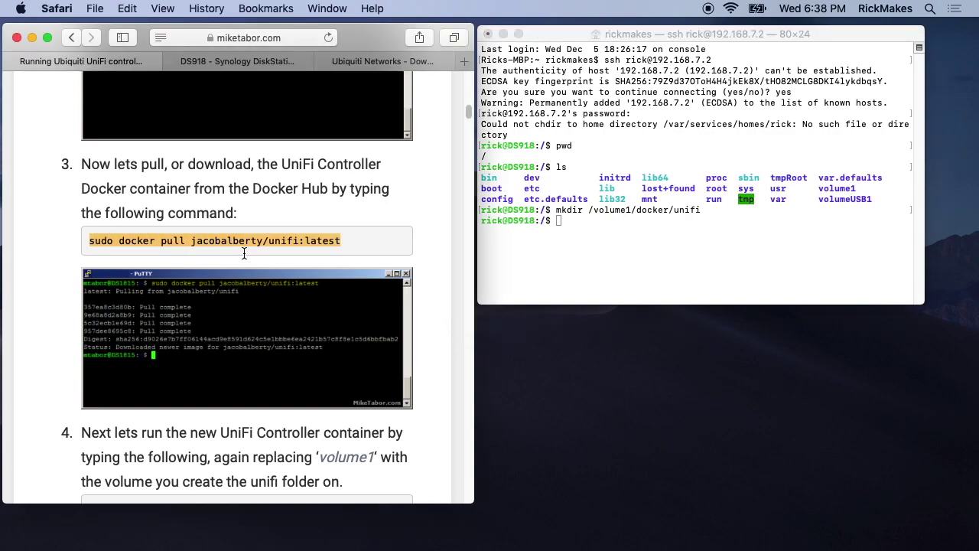
Copy 'sudo docker pull jacobalberty/unifi:latest' into the SSH session and run it until complete.
right_click(260, 244)
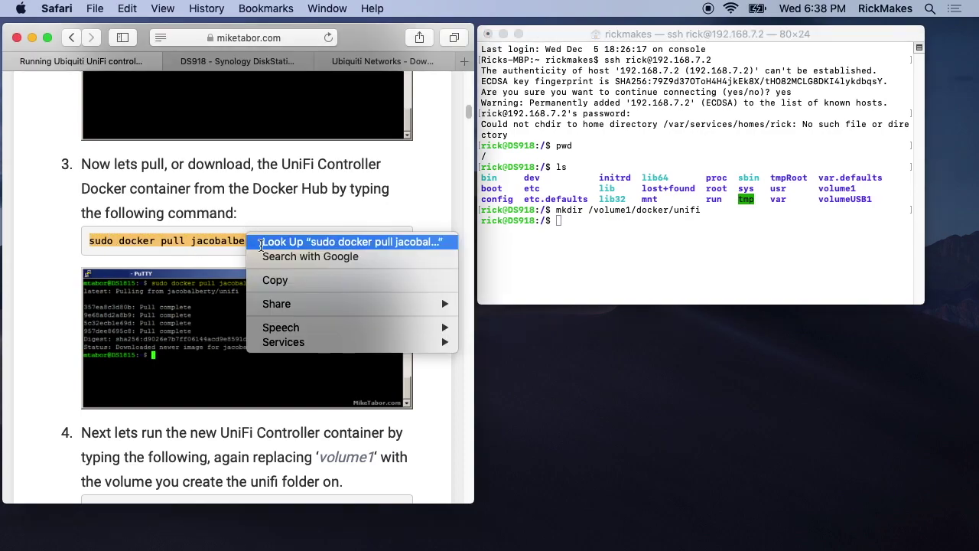
left_click(276, 280)
left_click(576, 223)
right_click(576, 223)
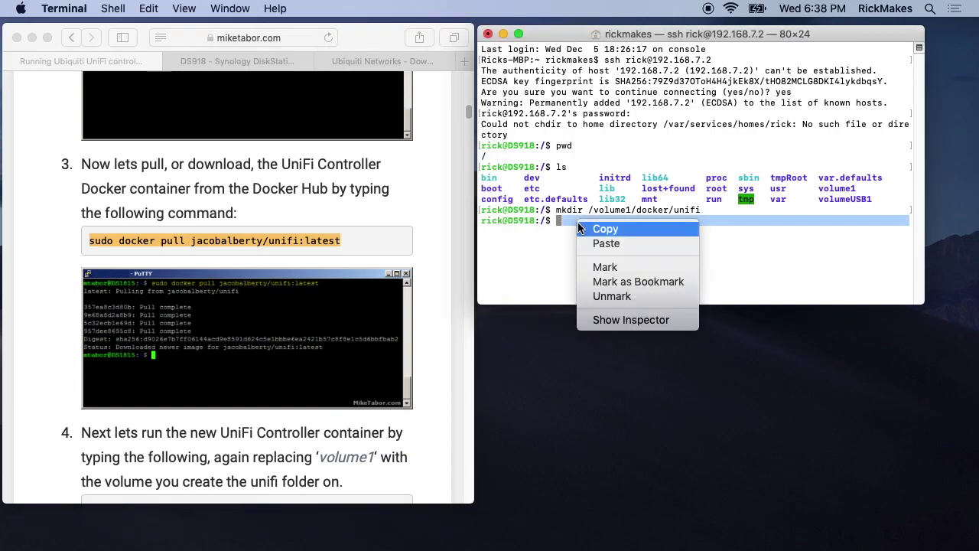
left_click(592, 243)
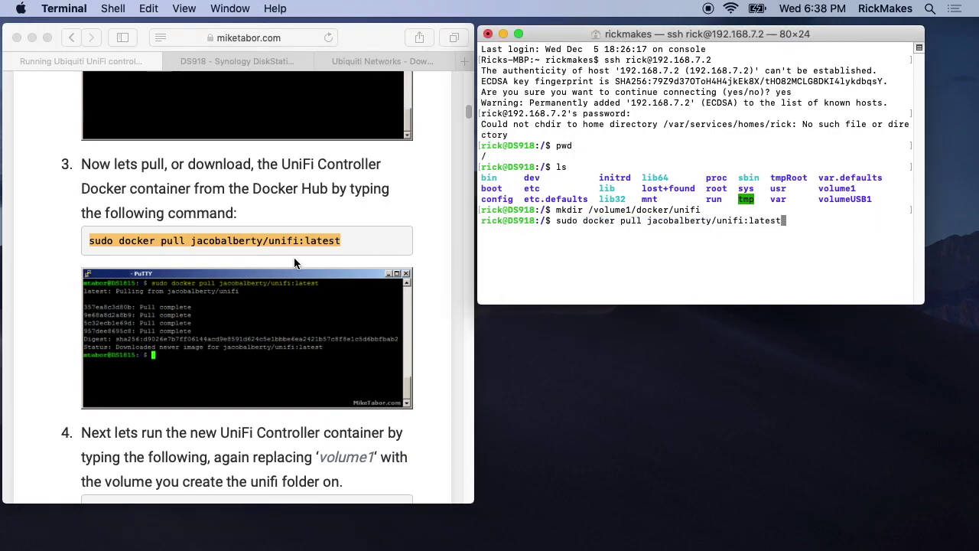
key("Return")
key("Return")
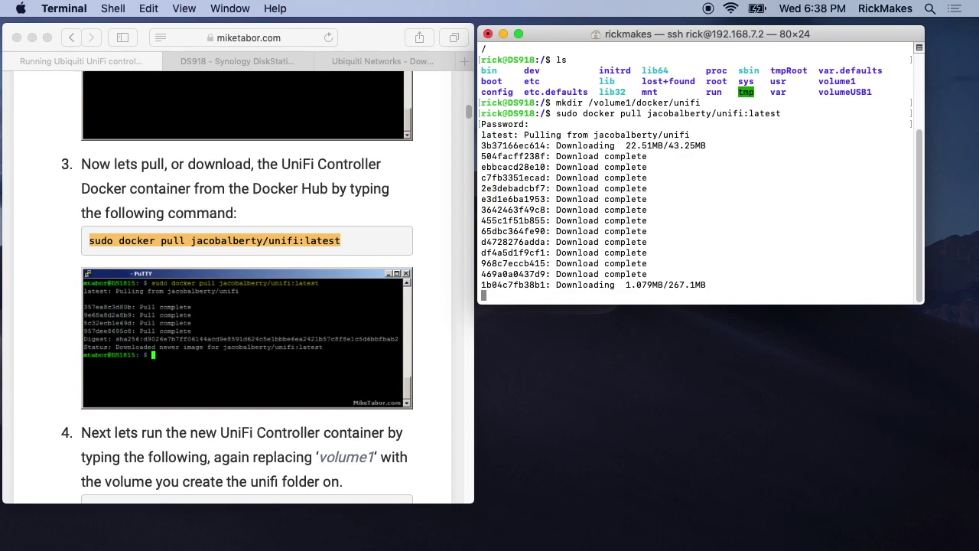
scroll(171, 283, "down", 5)
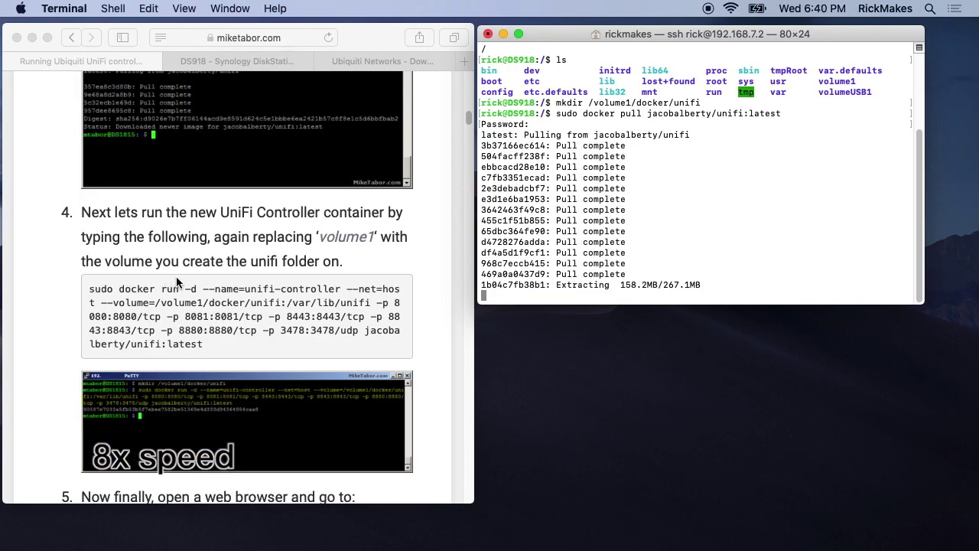
Copy the article's step 4 docker run command into Terminal and run it to start unifi-controller.
left_click(89, 288)
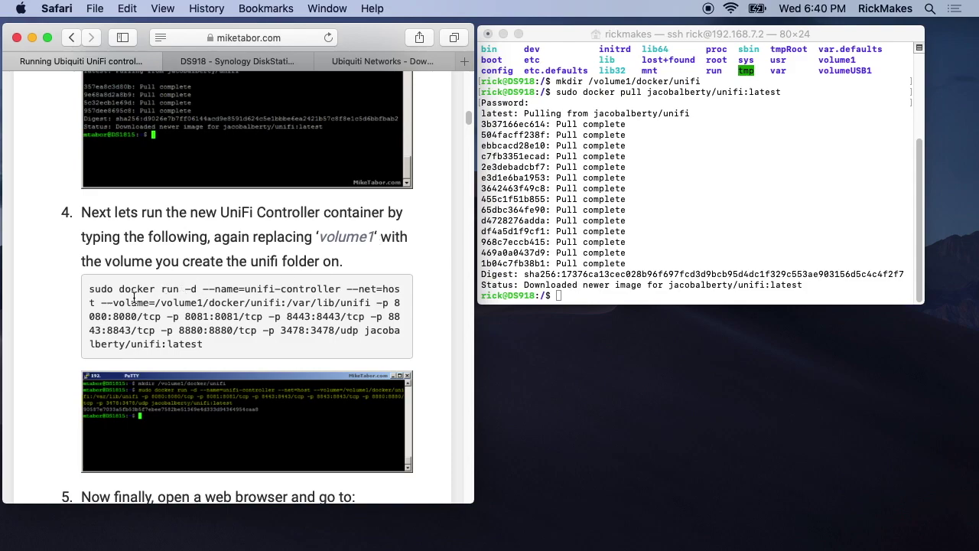
left_click_drag(90, 289, 202, 345)
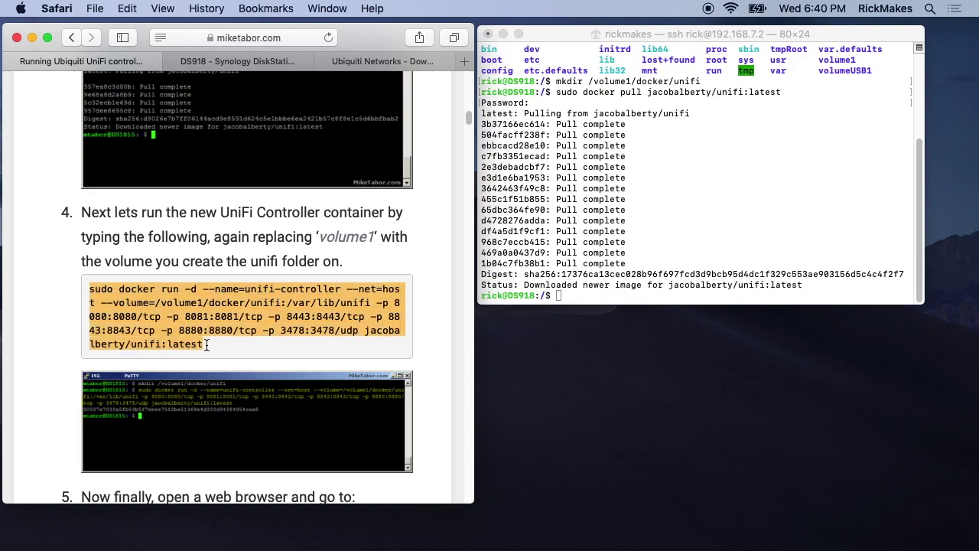
right_click(176, 321)
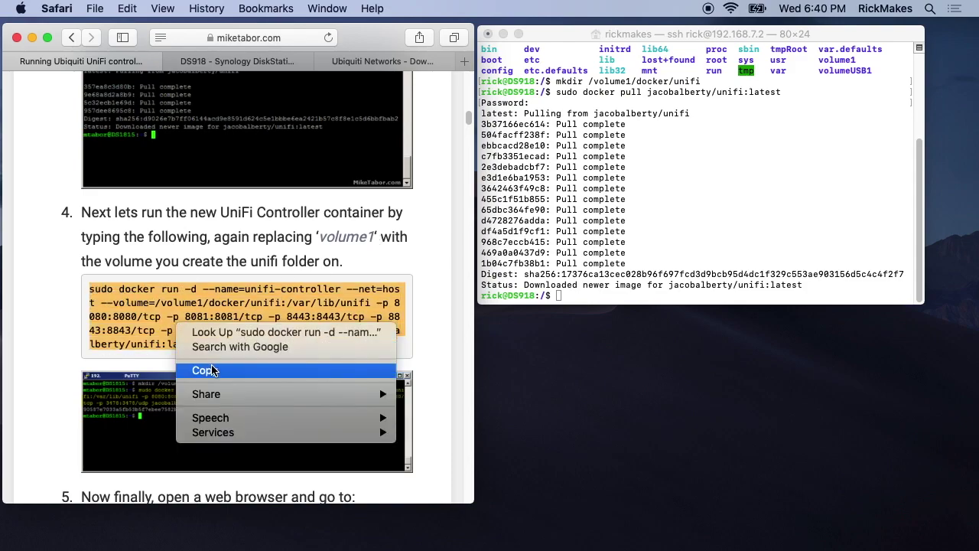
left_click(205, 370)
left_click(554, 253)
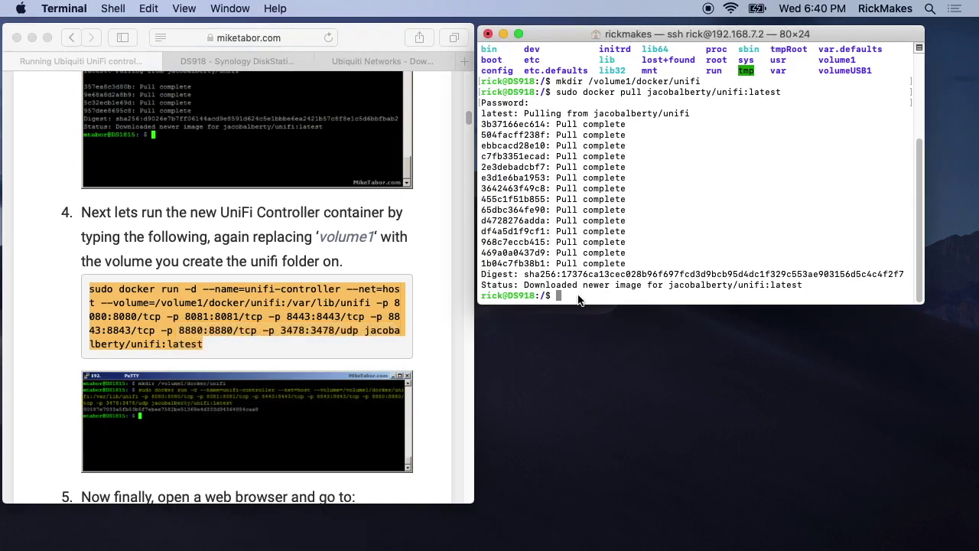
right_click(580, 292)
left_click(590, 310)
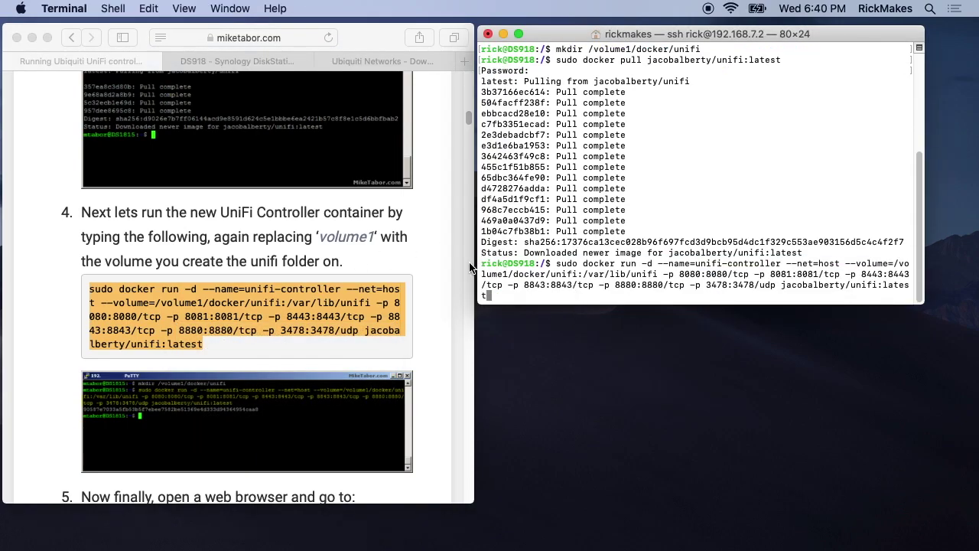
key("Return")
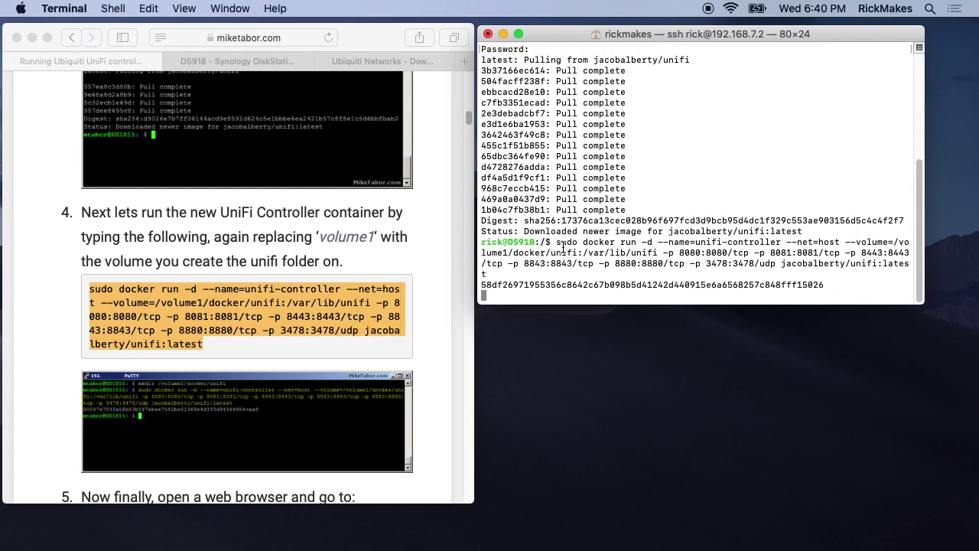
scroll(367, 332, "down", 3)
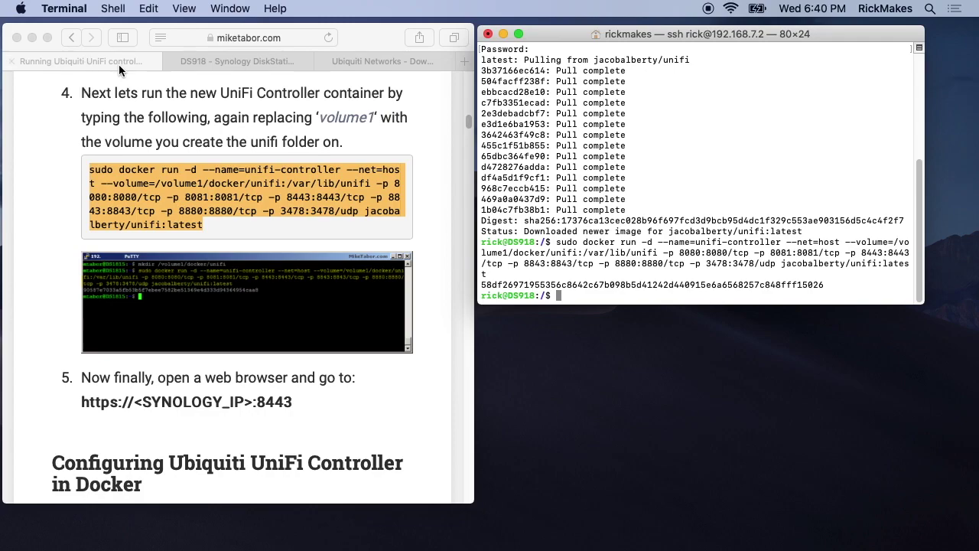
Open a new empty Safari tab next to the DS918 DiskStation tab.
left_click(198, 62)
left_click(205, 39)
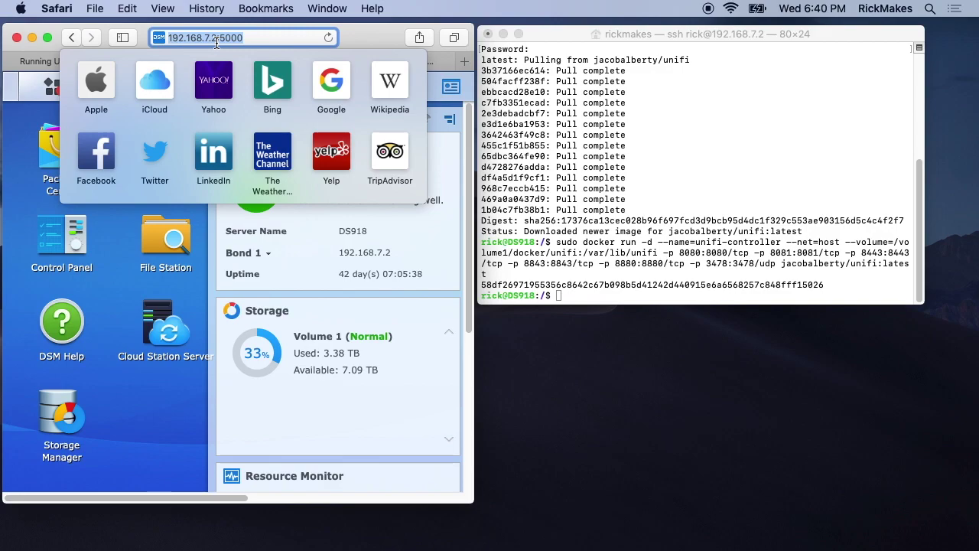
key("Escape")
key("super+t")
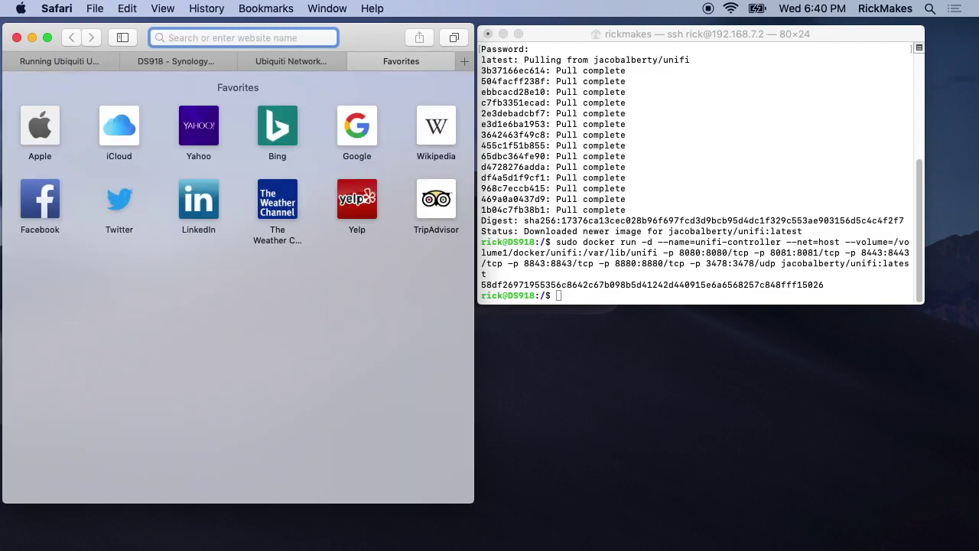
Copy the controller URL from the article's step 5 into the new tab's address bar.
left_click(84, 61)
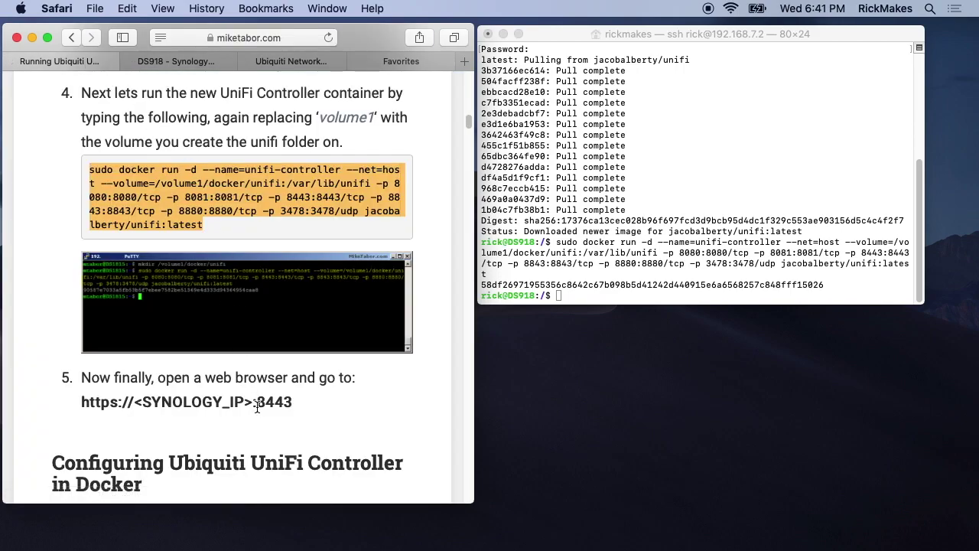
left_click_drag(81, 402, 302, 399)
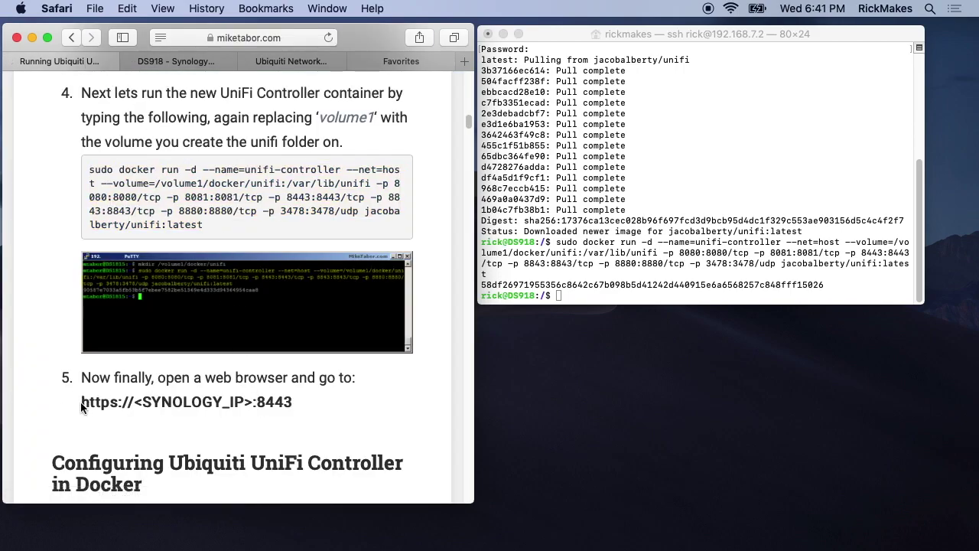
right_click(280, 404)
left_click(294, 476)
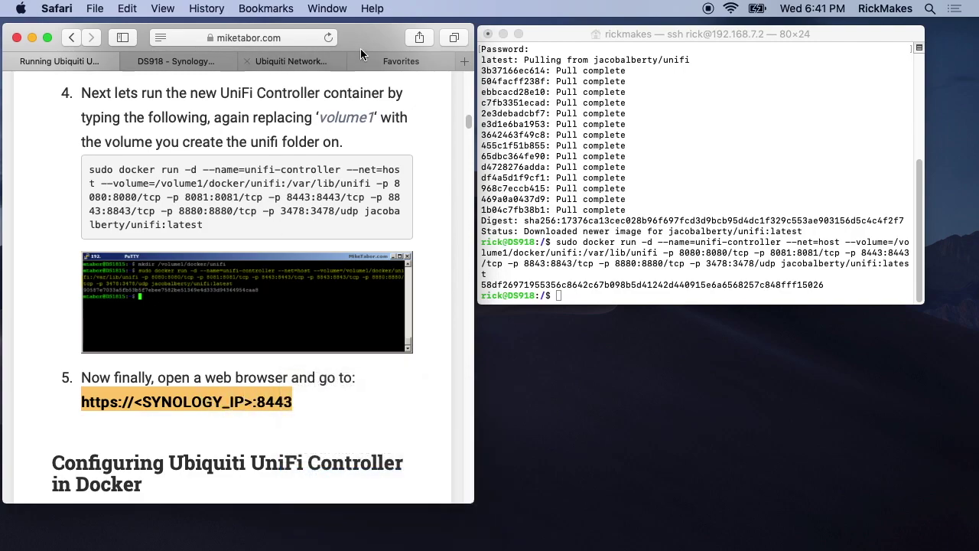
left_click(399, 61)
right_click(253, 37)
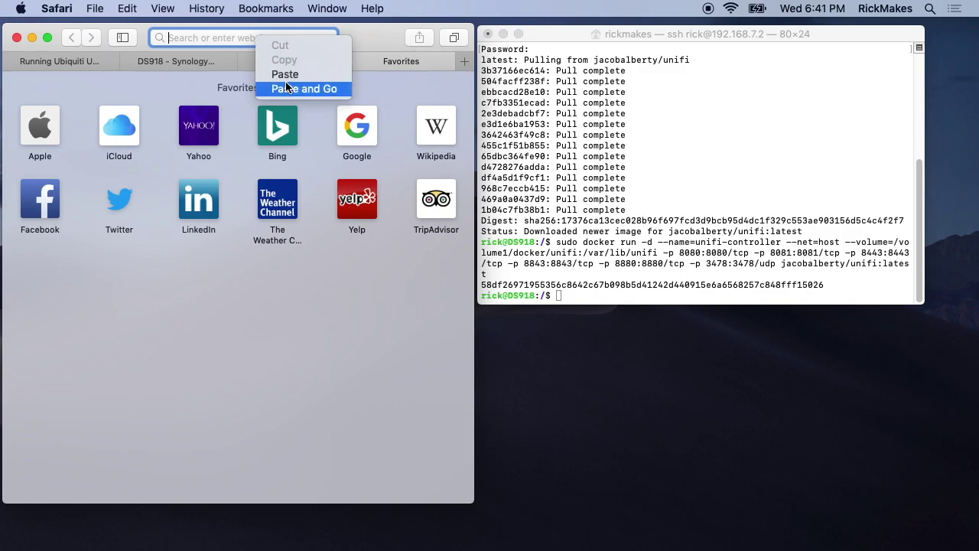
left_click(291, 87)
Replace the <SYNOLOGY_IP> placeholder with 192.168.7.2 and load the address on port 8443.
key("Left")
key("Left")
key("Left")
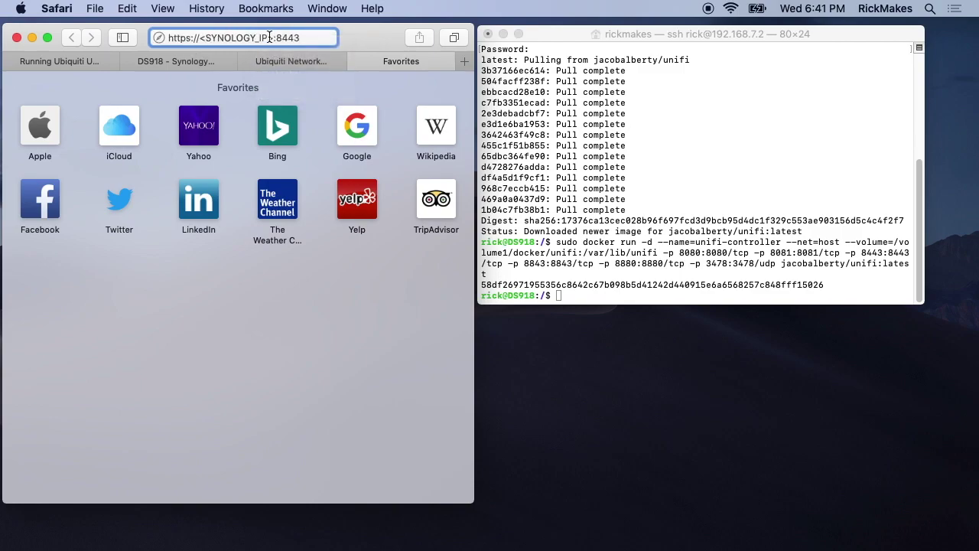
key("shift+Left")
key("BackSpace")
key("BackSpace")
key("BackSpace")
key("BackSpace")
key("BackSpace")
key("BackSpace")
key("BackSpace")
key("BackSpace")
key("BackSpace")
key("BackSpace")
key("BackSpace")
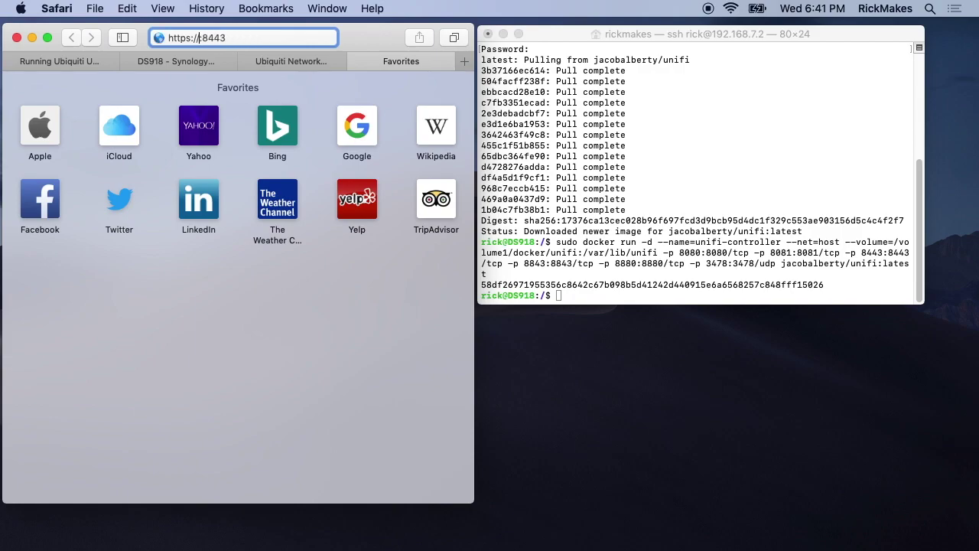
type("192.1")
type("68.7.")
type("2")
key("Return")
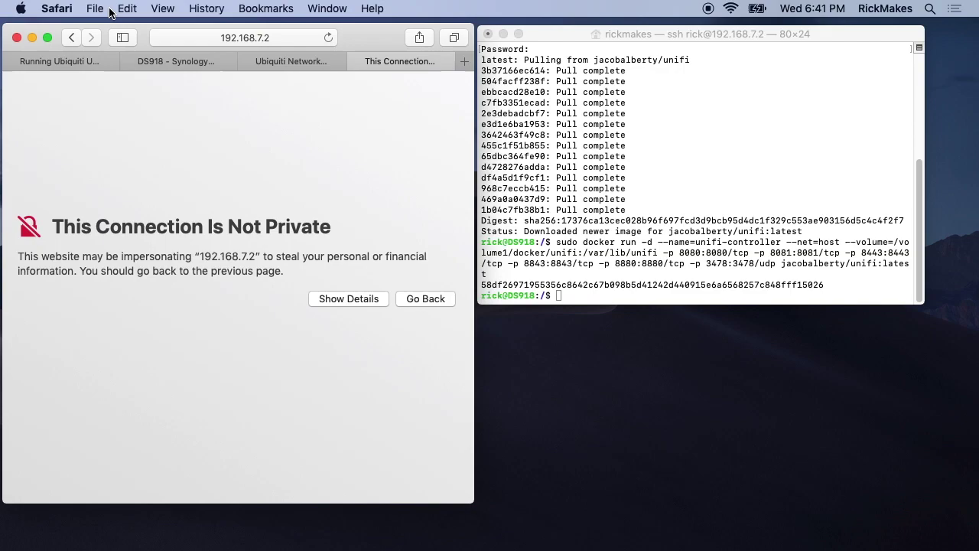
Choose to visit the controller website despite the connection-not-private warning.
left_click(204, 36)
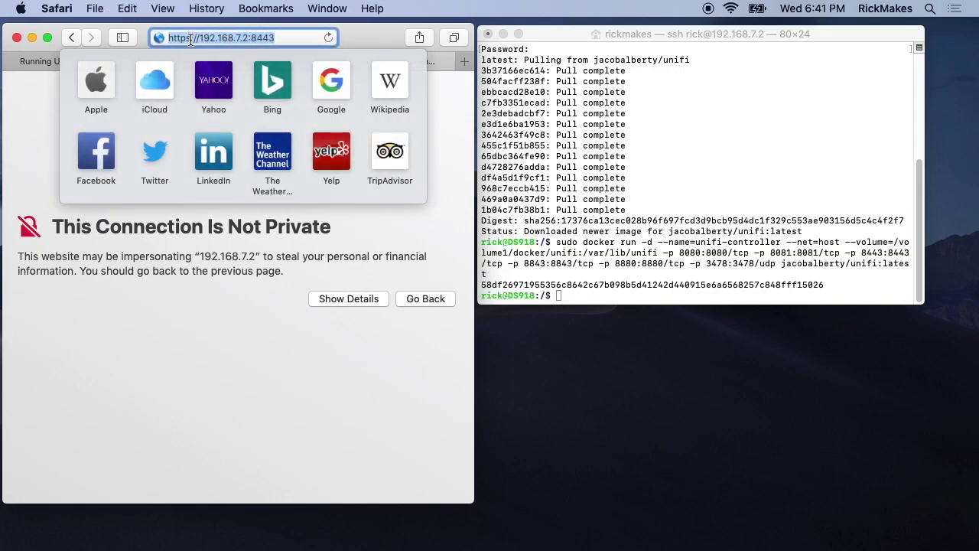
left_click(267, 299)
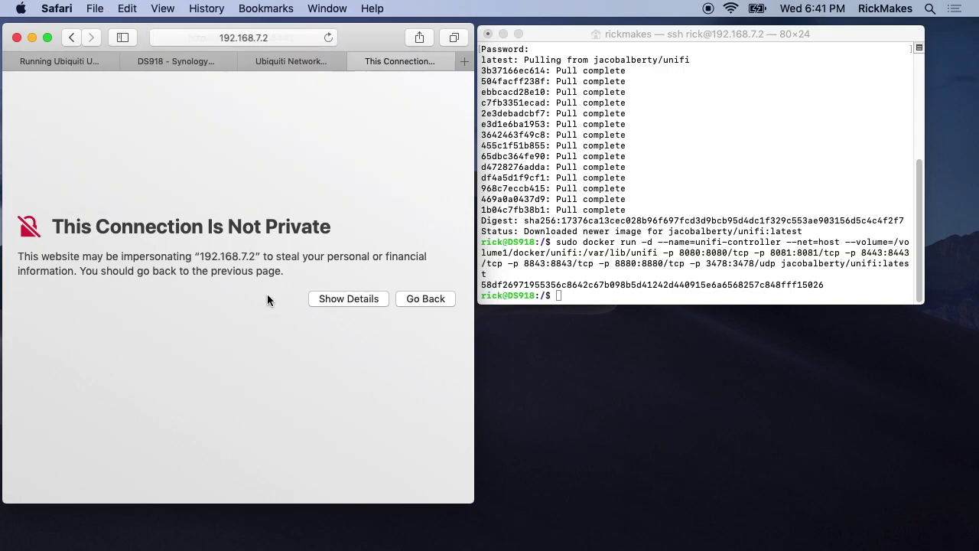
left_click(338, 298)
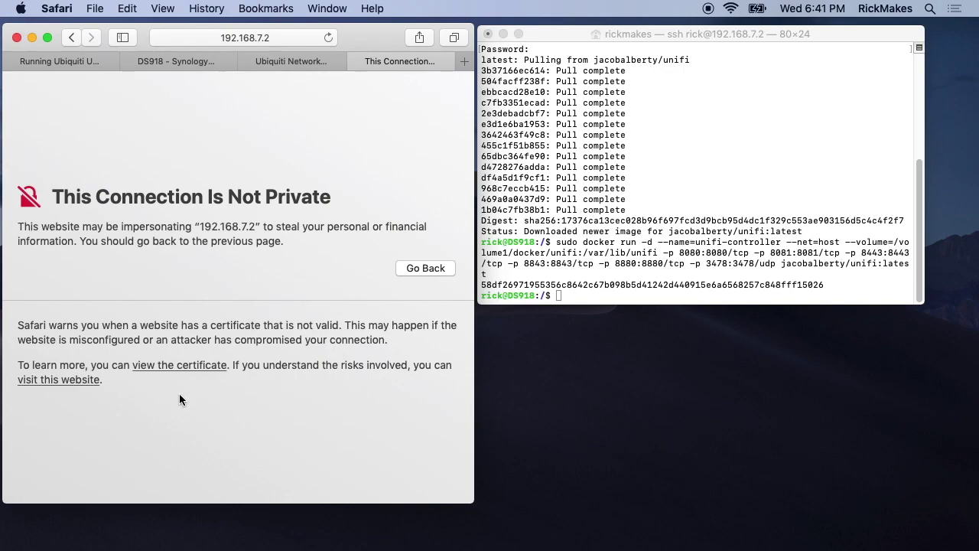
left_click(38, 380)
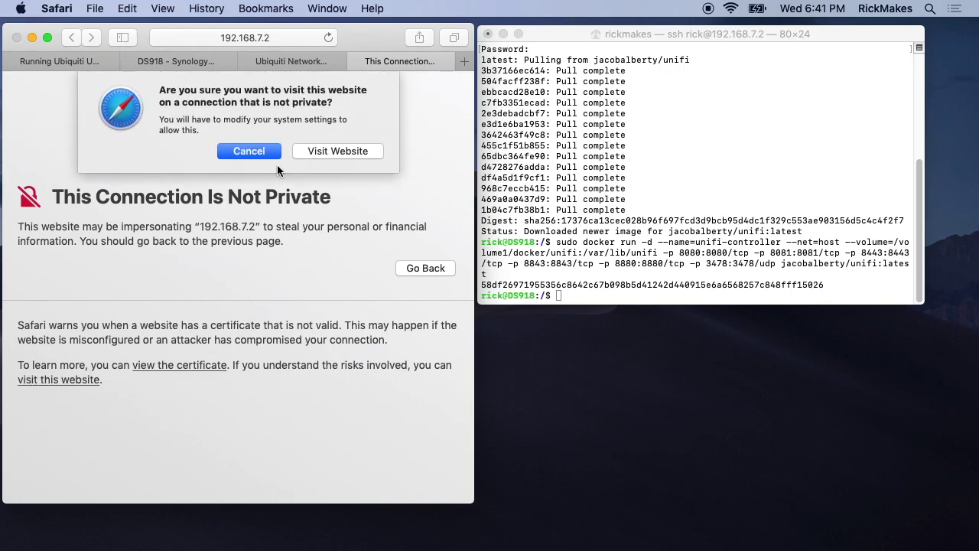
left_click(324, 151)
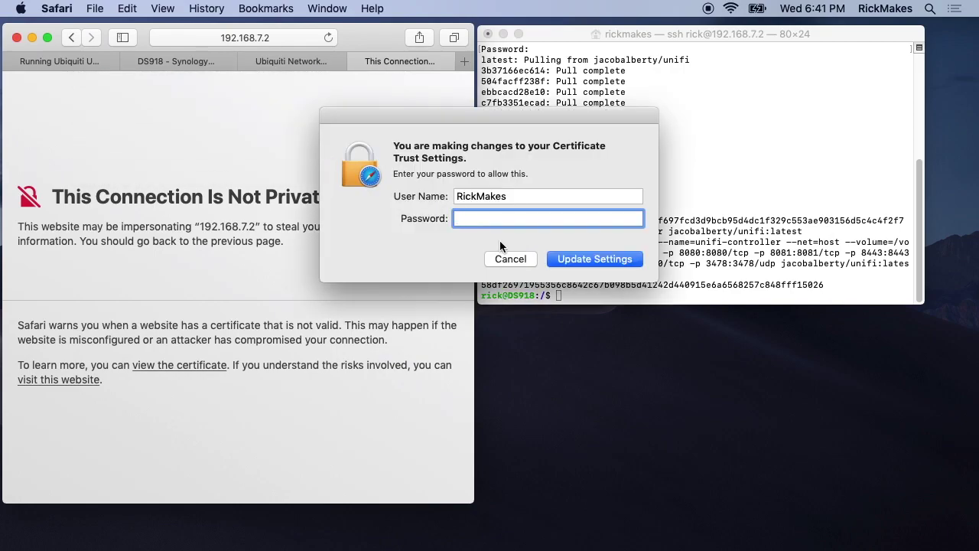
Enter the account password to trust the controller's certificate.
type("•")
type("•••")
key("BackSpace")
key("BackSpace")
key("BackSpace")
key("BackSpace")
type("•••••••••••")
key("Return")
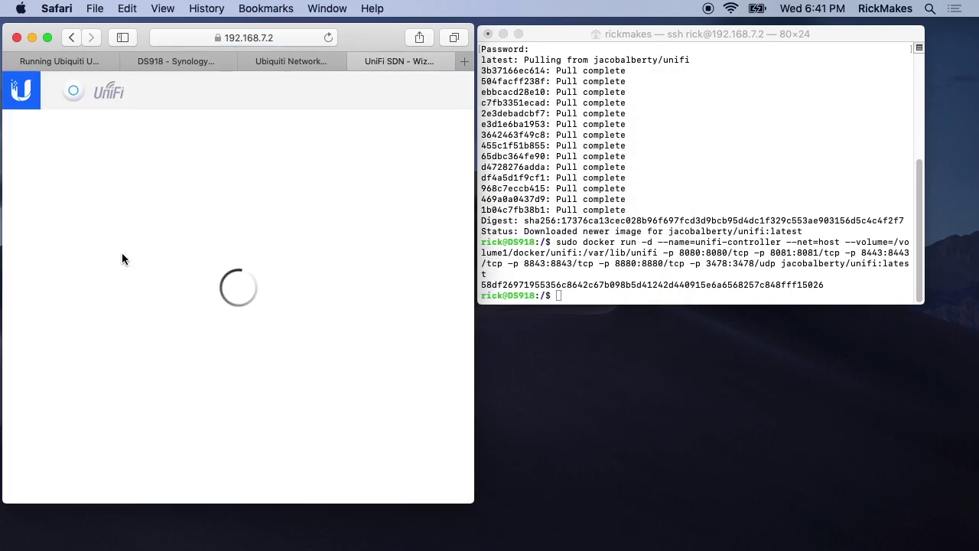
Review the setup steps in the tutorial article, then return to the 'UniFi SDN - Wizard' tab.
left_click(89, 60)
scroll(193, 356, "down", 3)
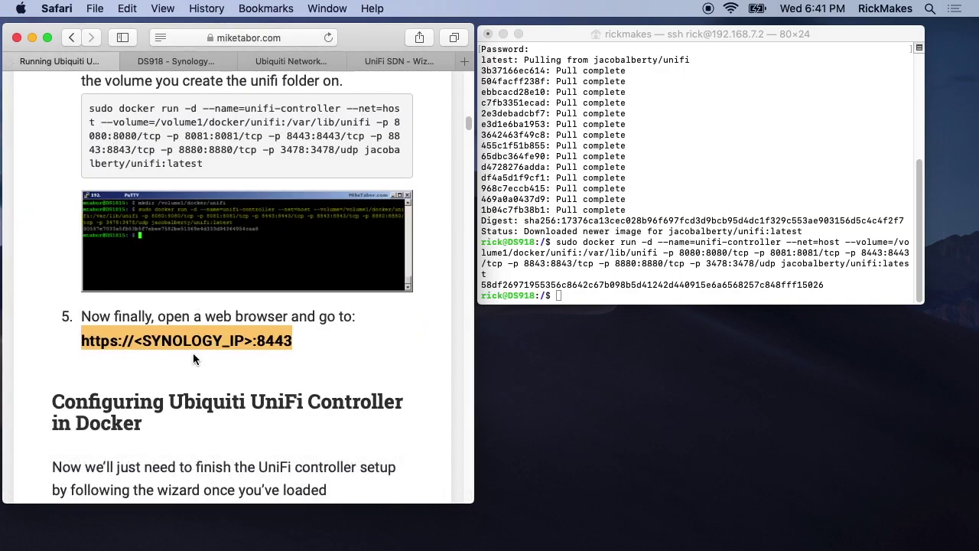
scroll(193, 353, "down", 1)
scroll(193, 353, "down", 2)
scroll(192, 353, "down", 3)
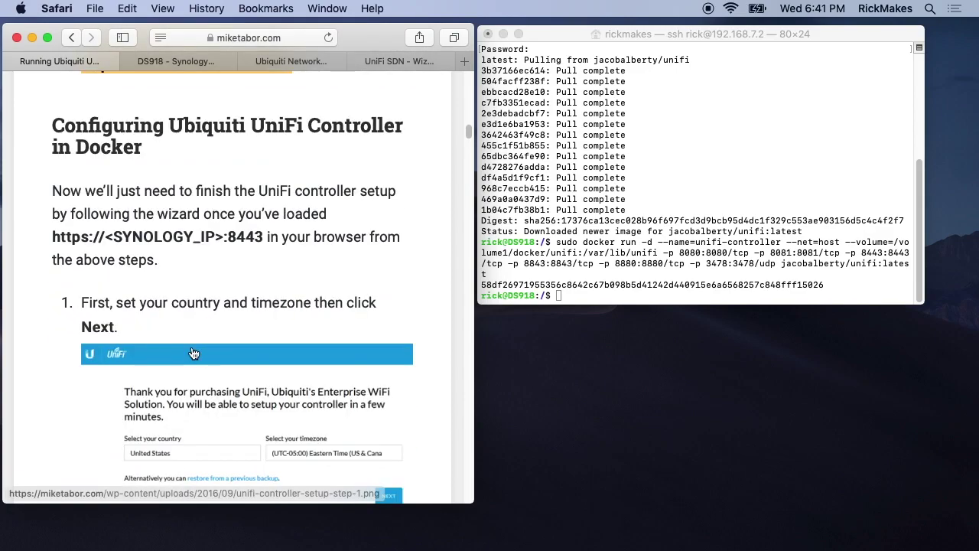
scroll(193, 353, "down", 3)
scroll(193, 352, "down", 2)
scroll(190, 345, "up", 10)
scroll(188, 345, "up", 3)
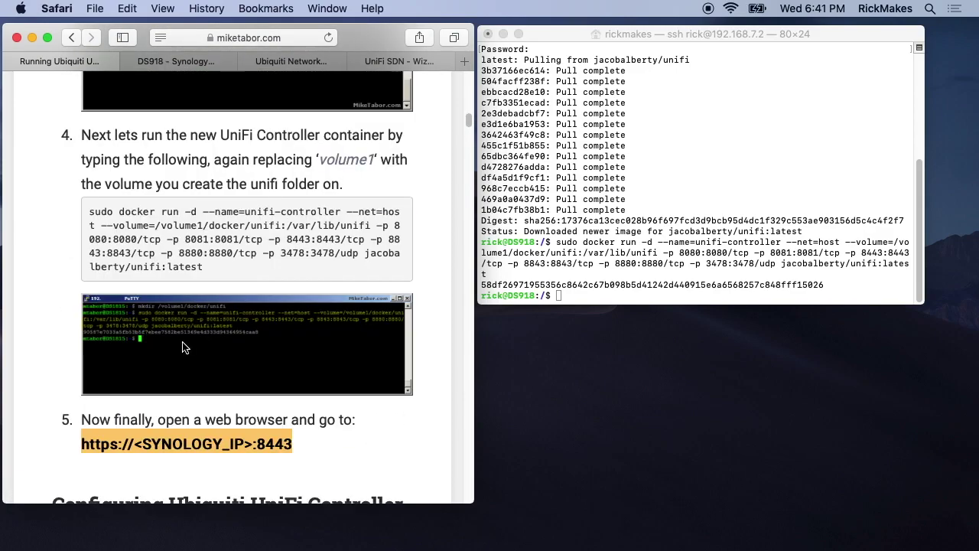
scroll(185, 344, "down", 1)
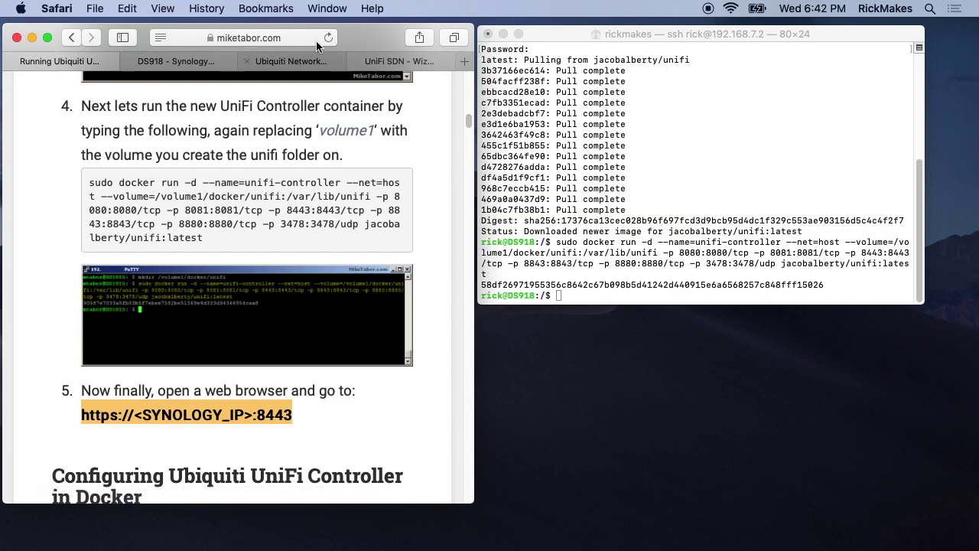
left_click(394, 62)
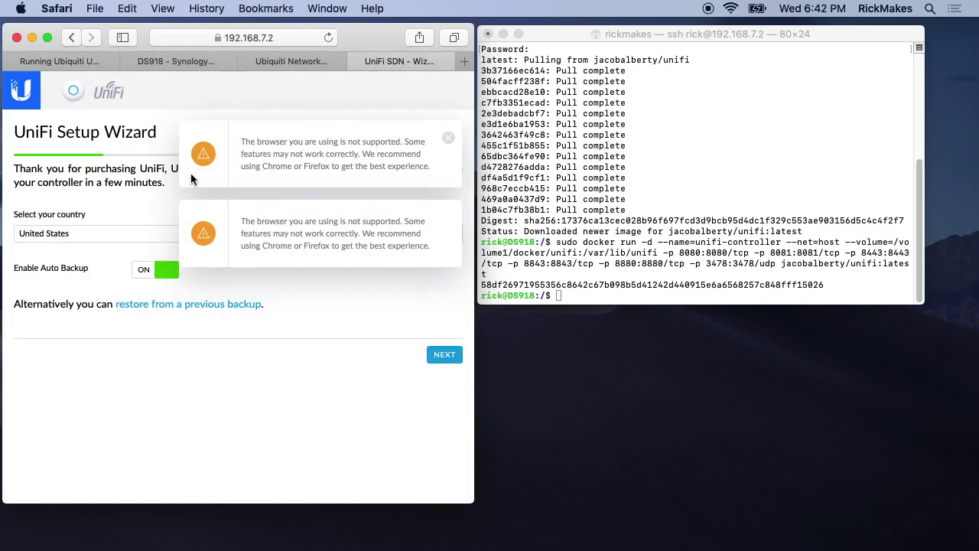